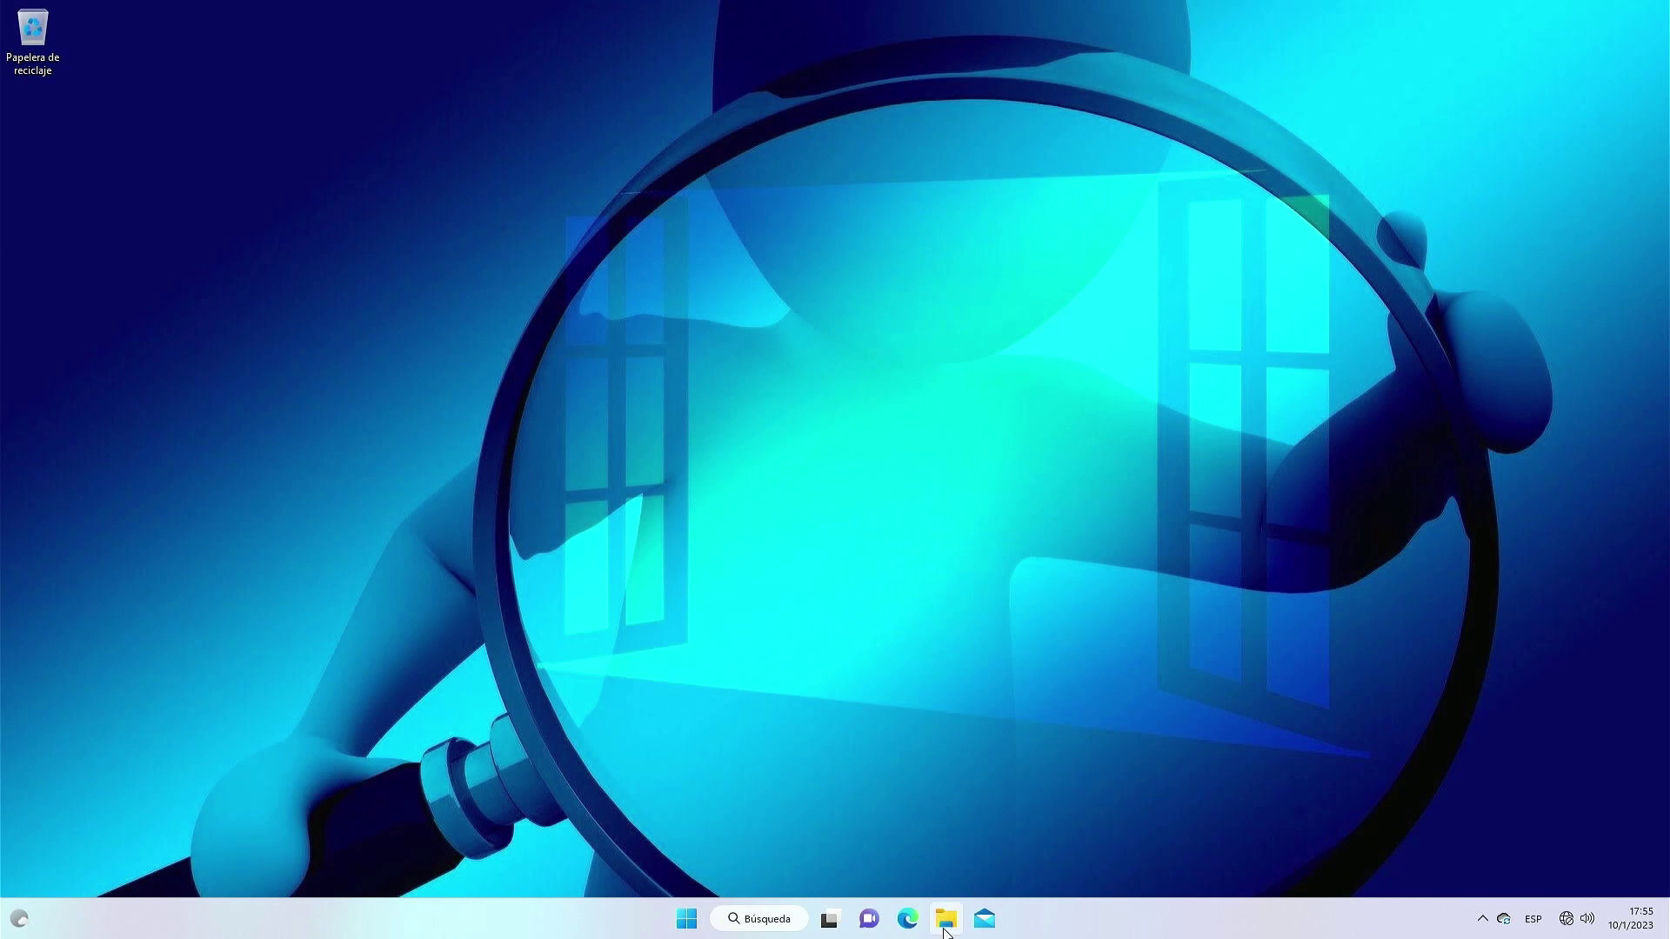
Try to delete the Windows.old folder from Disco local (C:), granting administrator permission for the deletion
{"action": "left_click", "coordinate": [946, 918]}
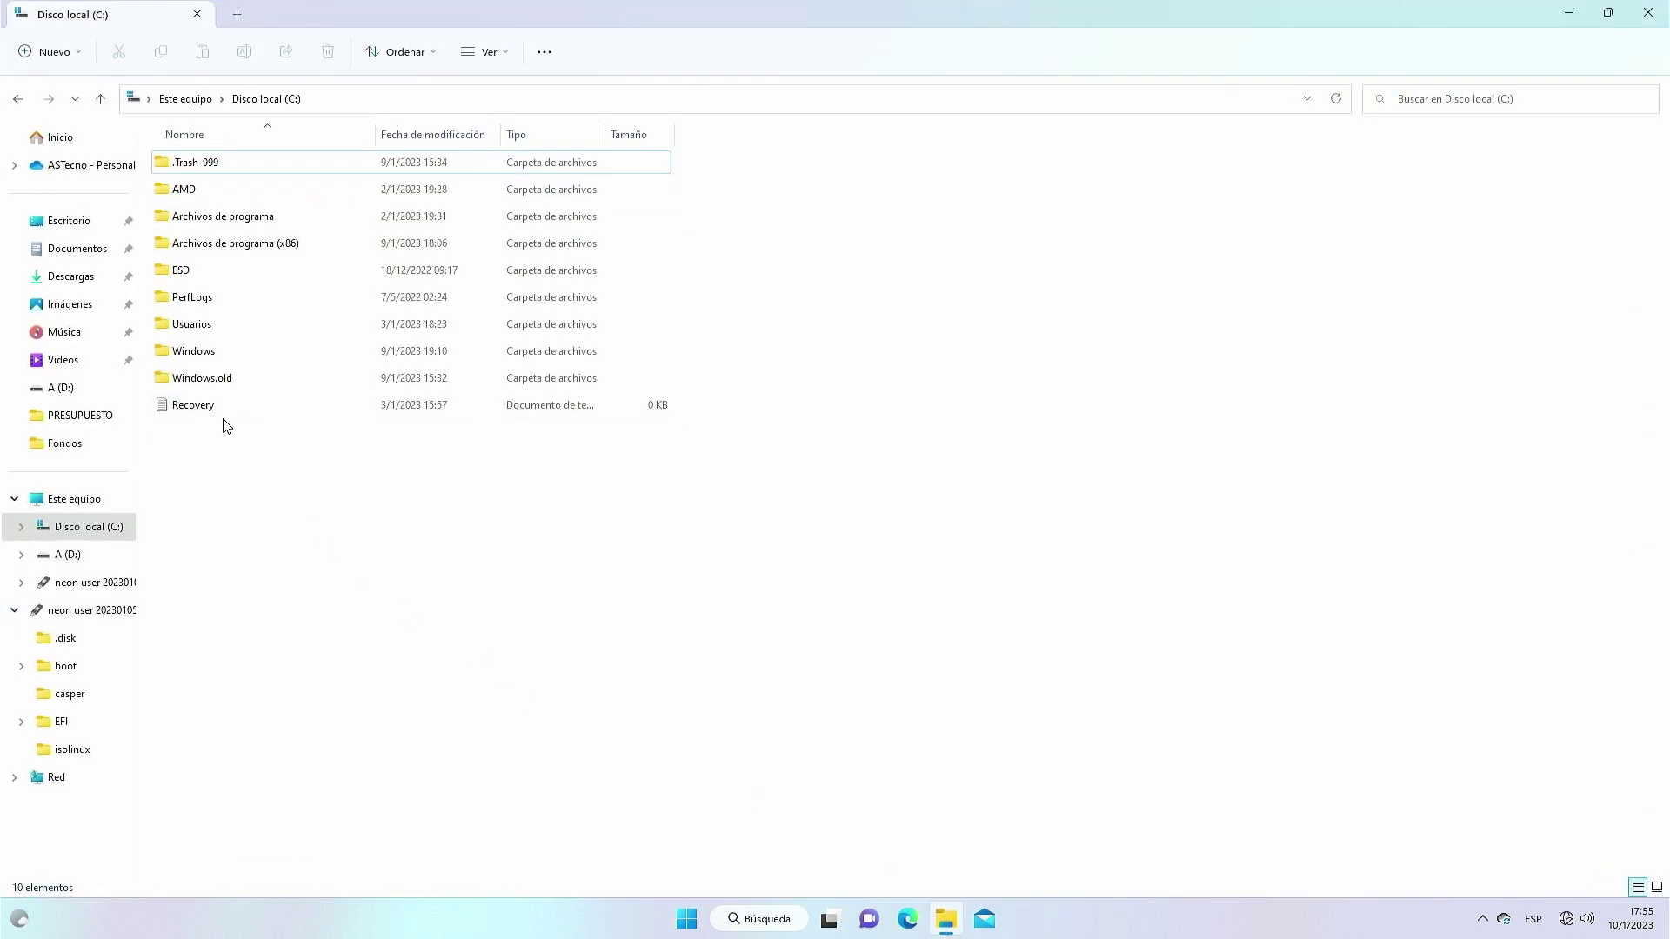
{"action": "left_click", "coordinate": [198, 390]}
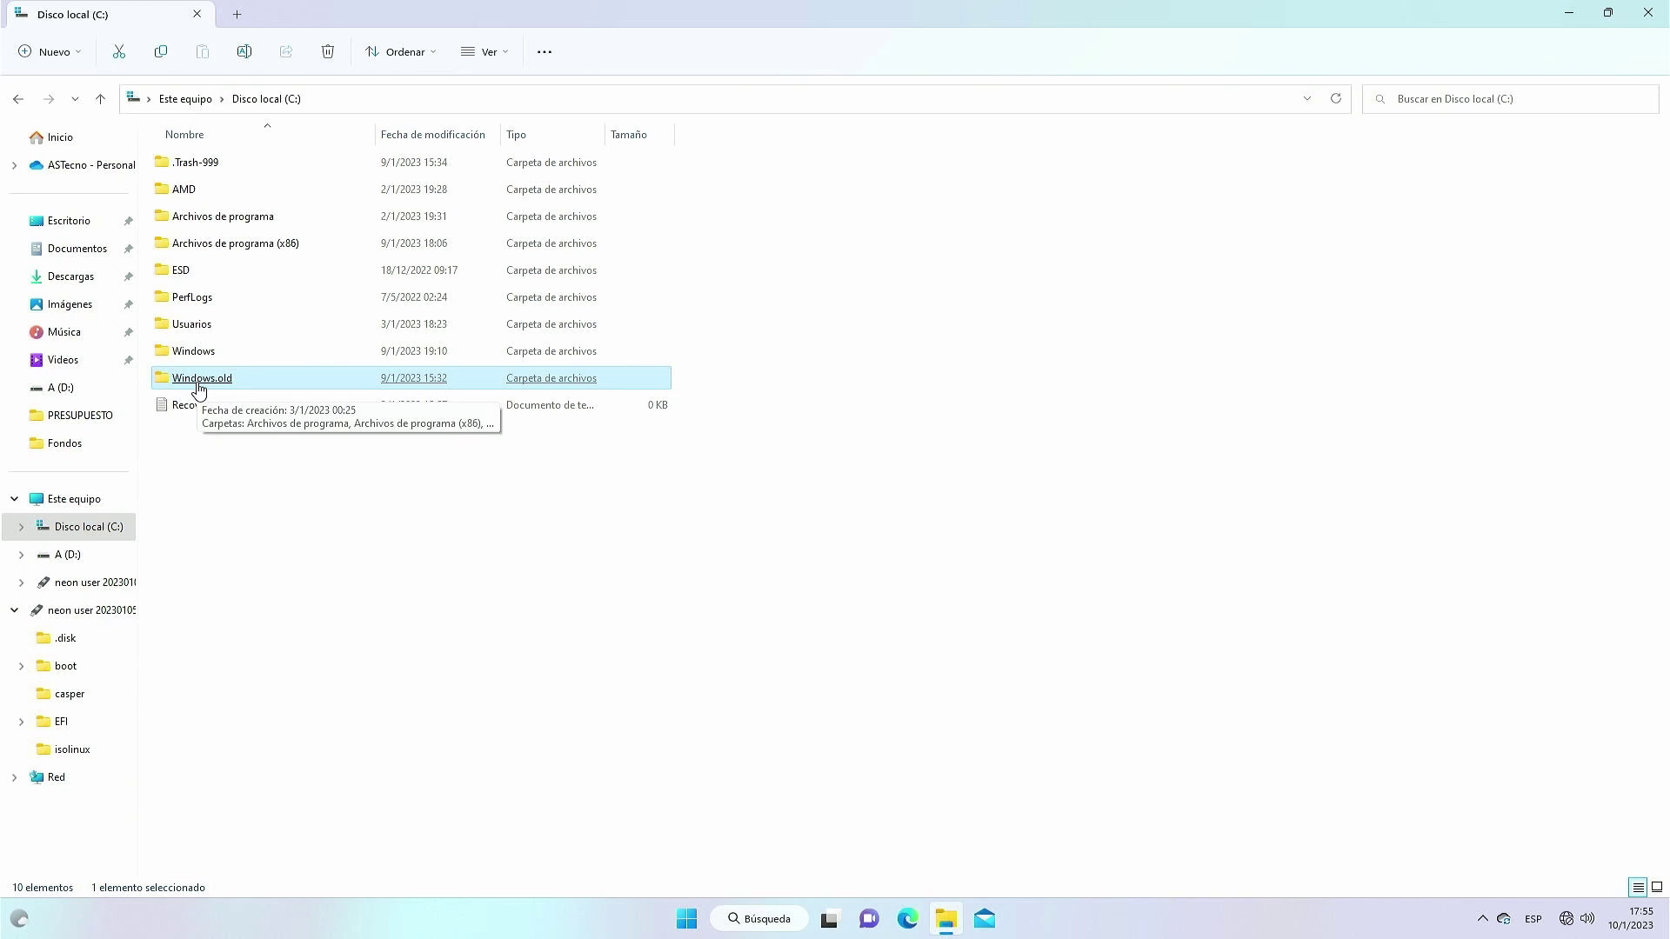
{"action": "right_click", "coordinate": [198, 388]}
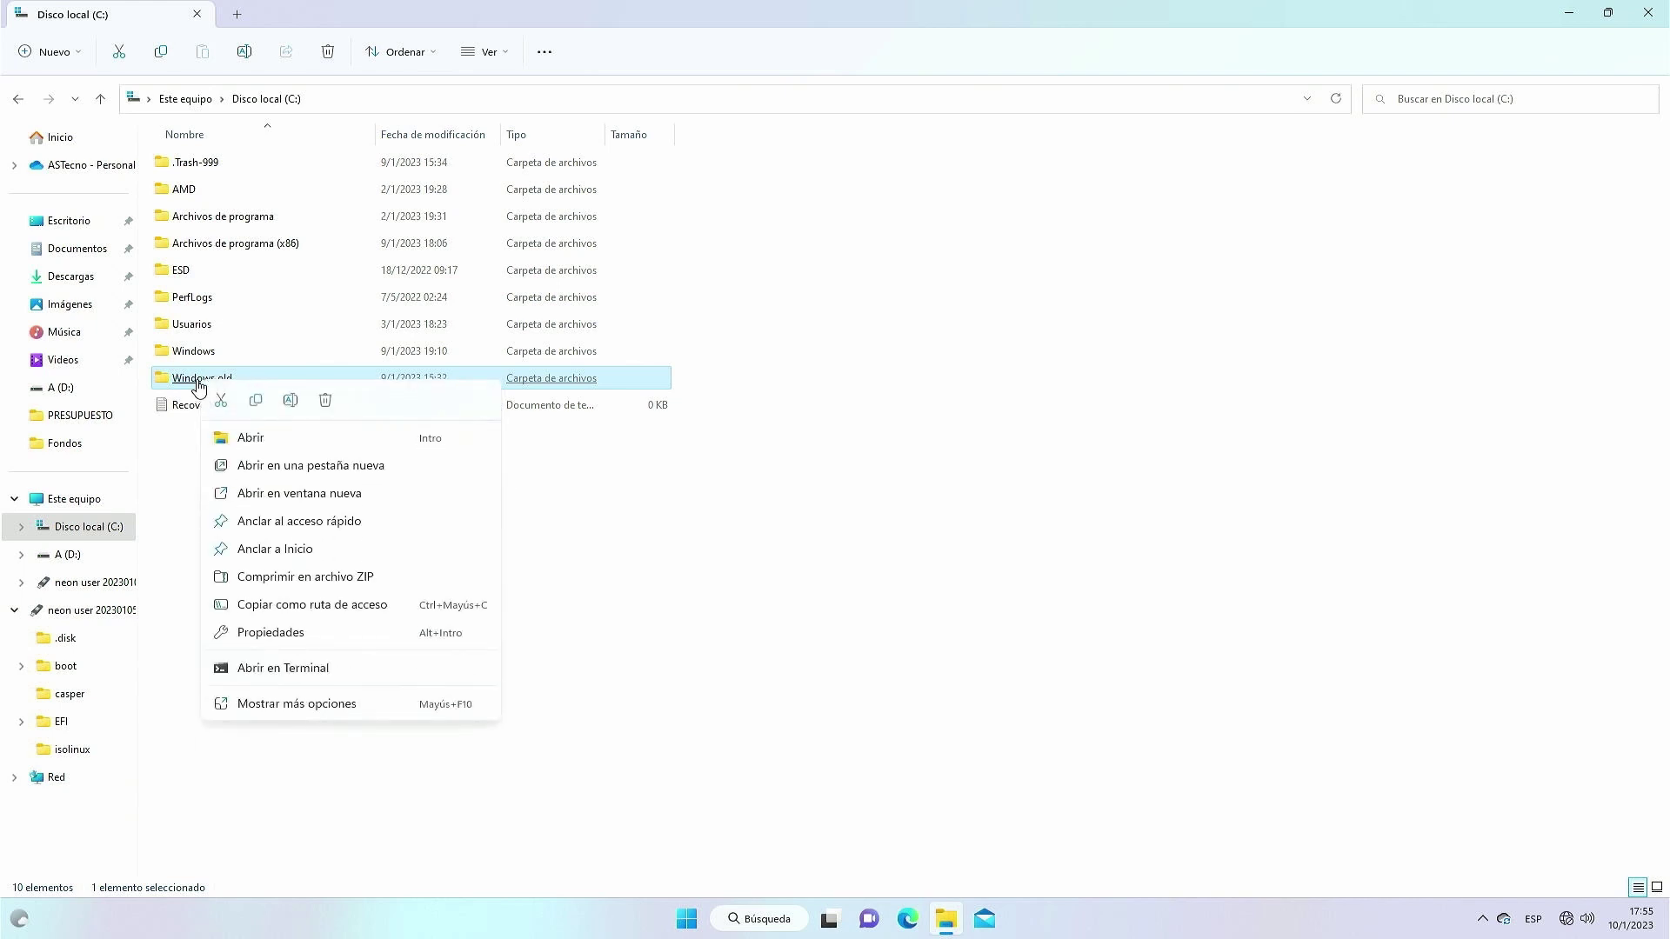
{"action": "left_click", "coordinate": [323, 409]}
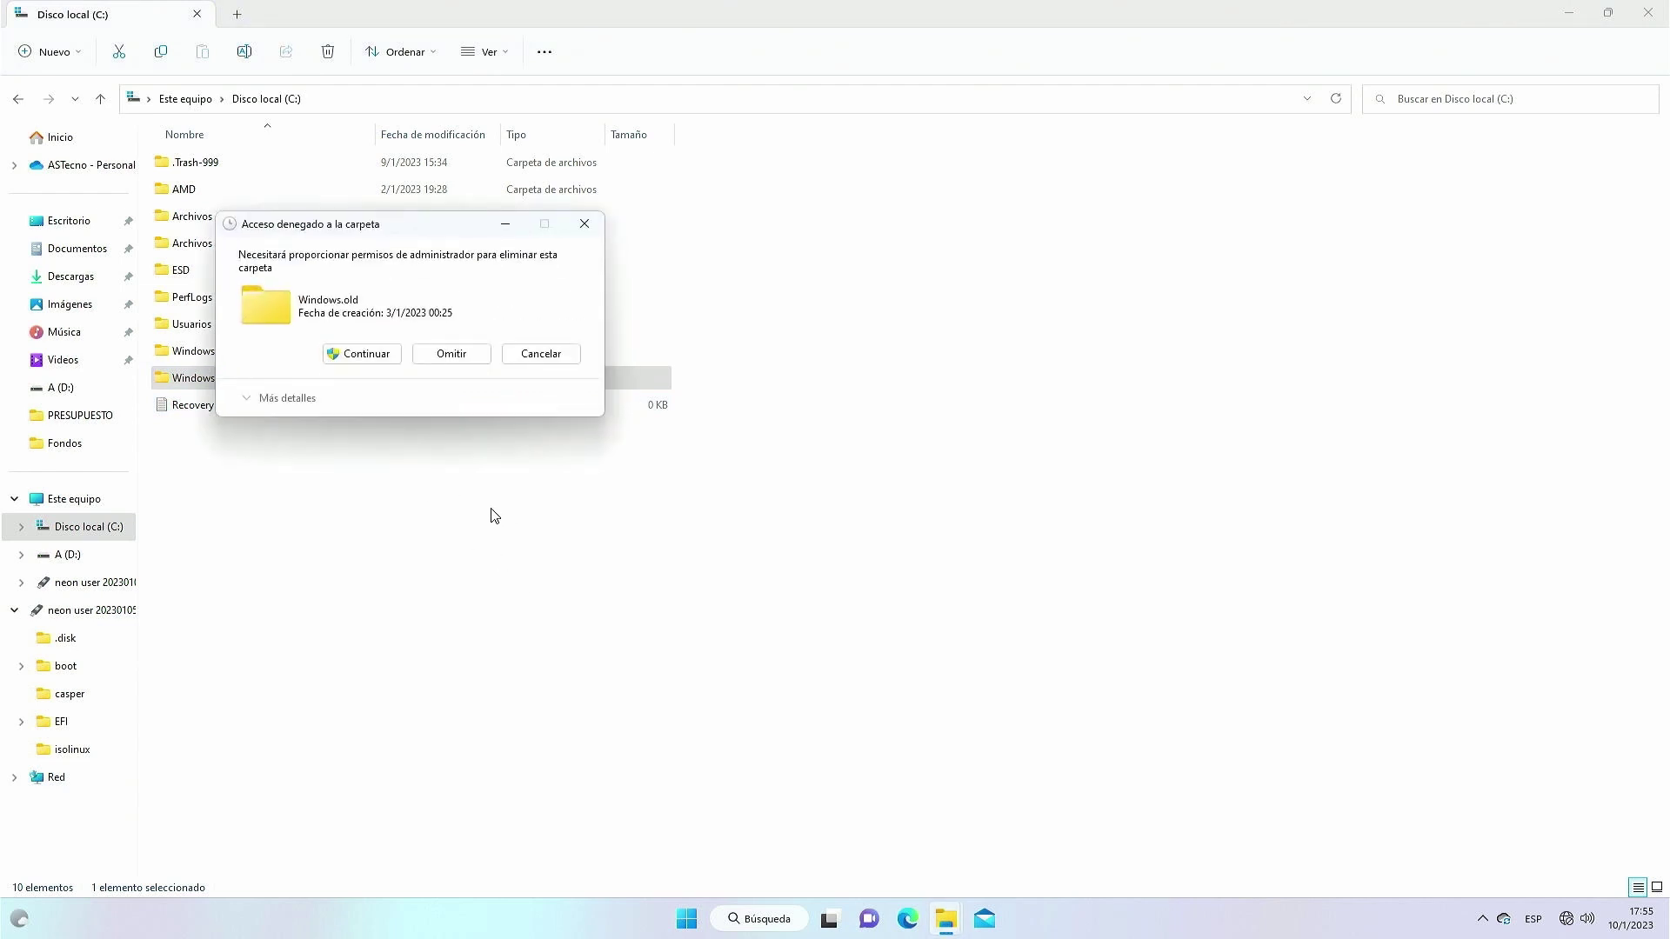
{"action": "left_click", "coordinate": [379, 359]}
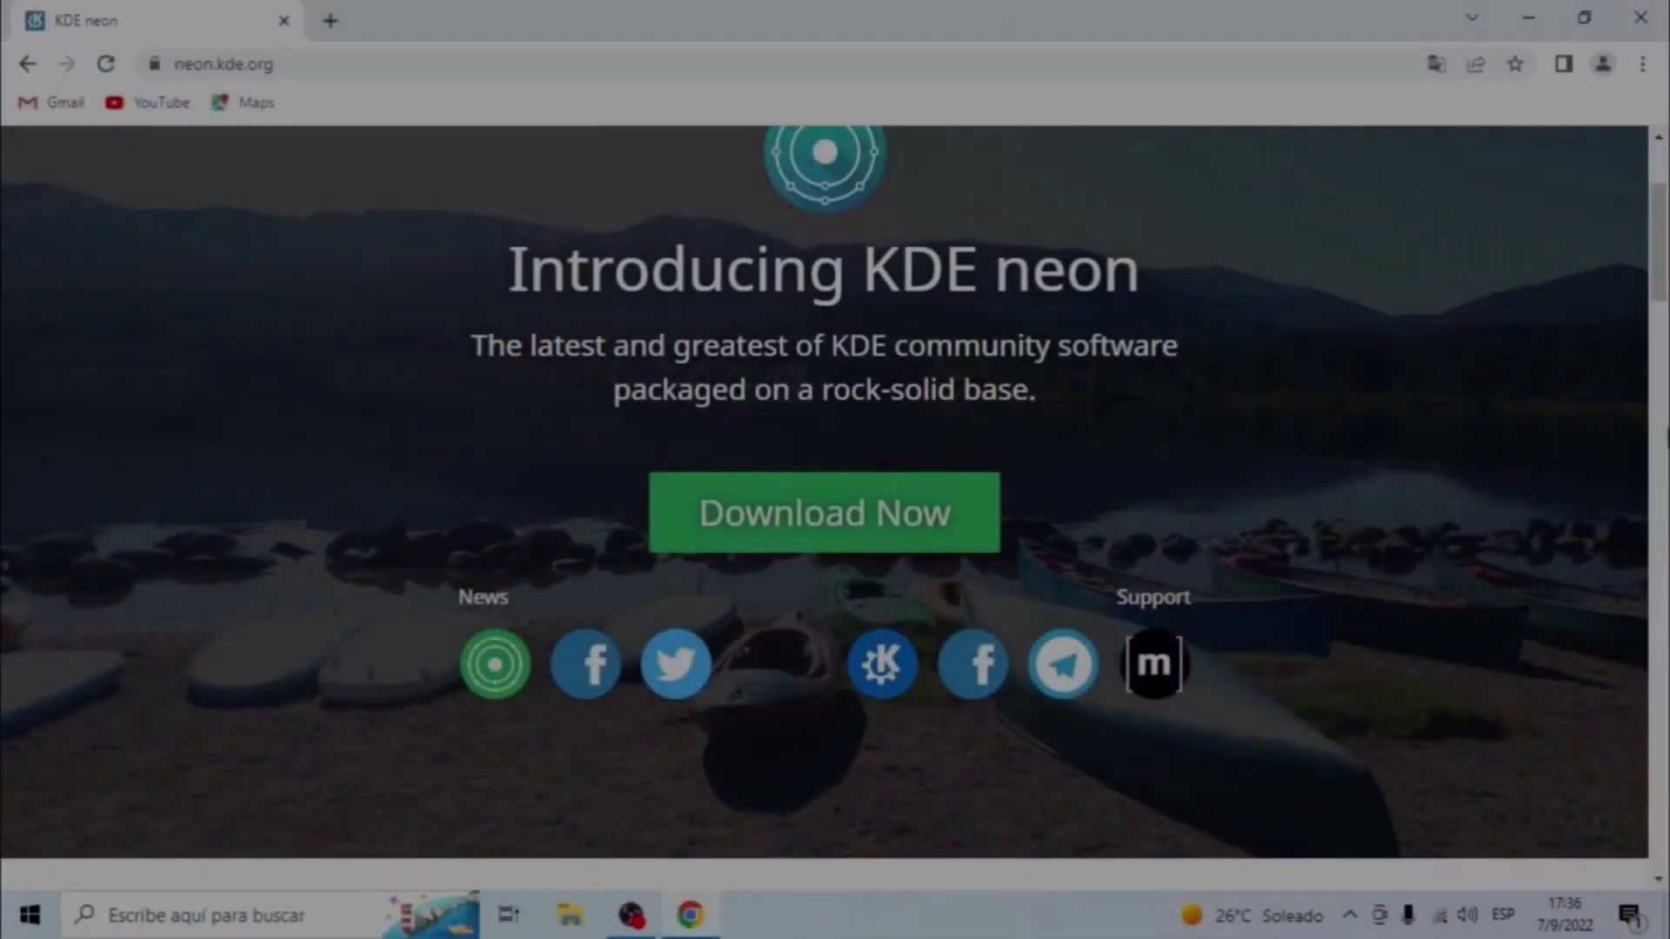
Download the KDE neon User Edition Live/Install image from the KDE neon website and minimize the browser
{"action": "scroll", "coordinate": [1035, 663], "scroll_direction": "up", "scroll_amount": 3}
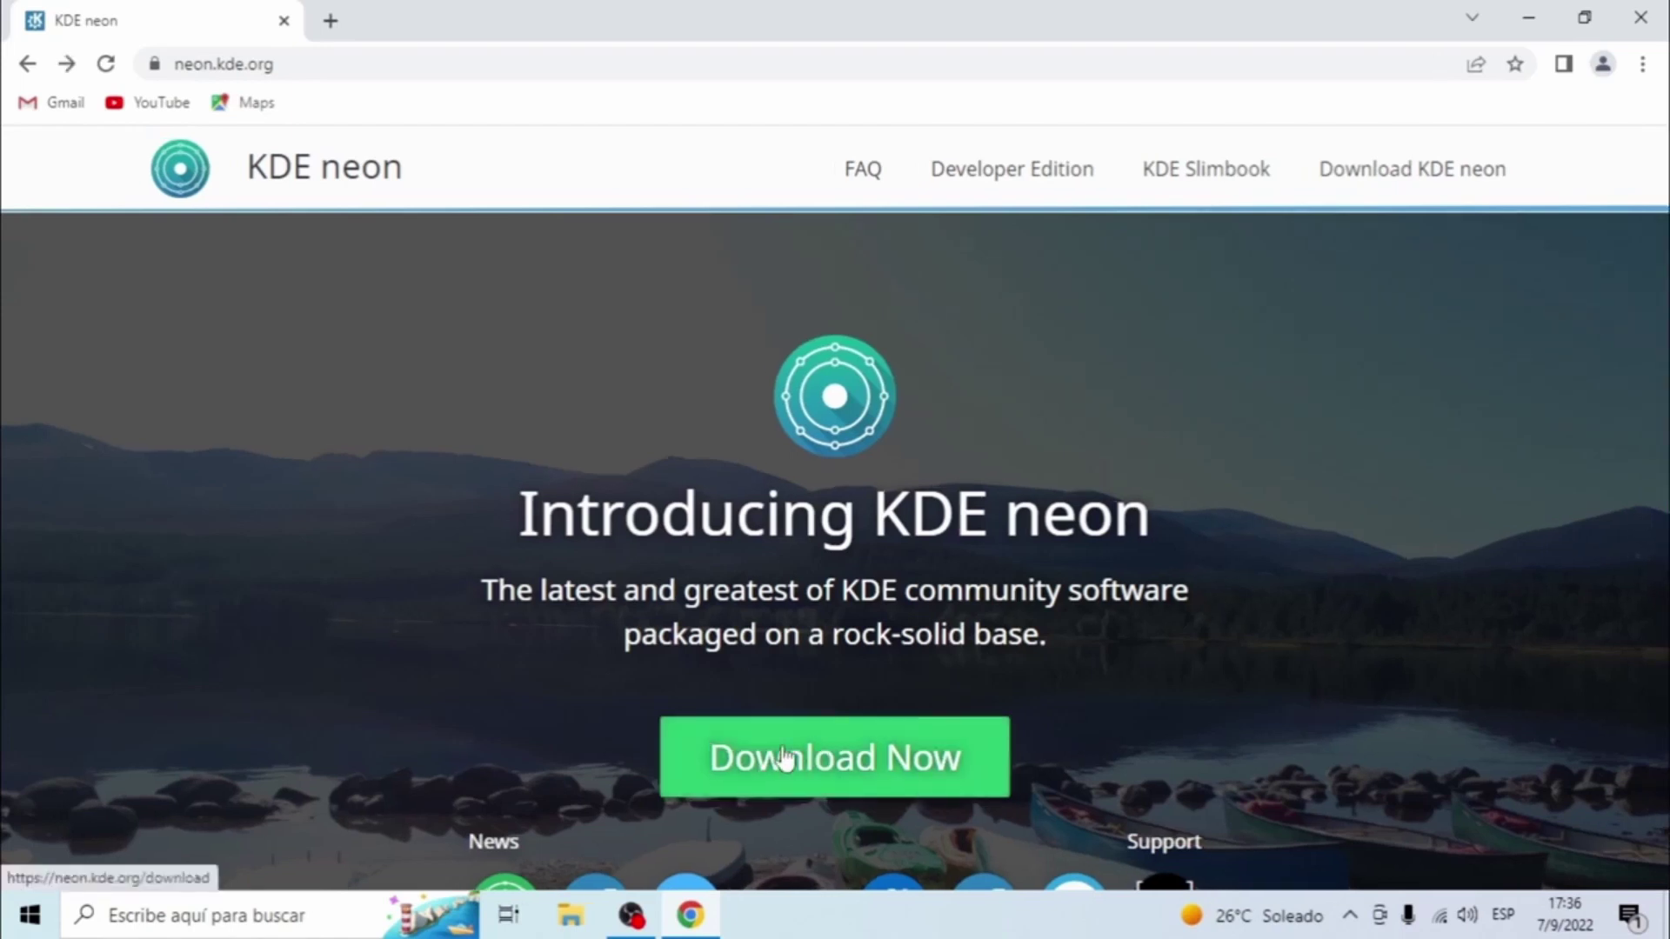
{"action": "left_click", "coordinate": [786, 758]}
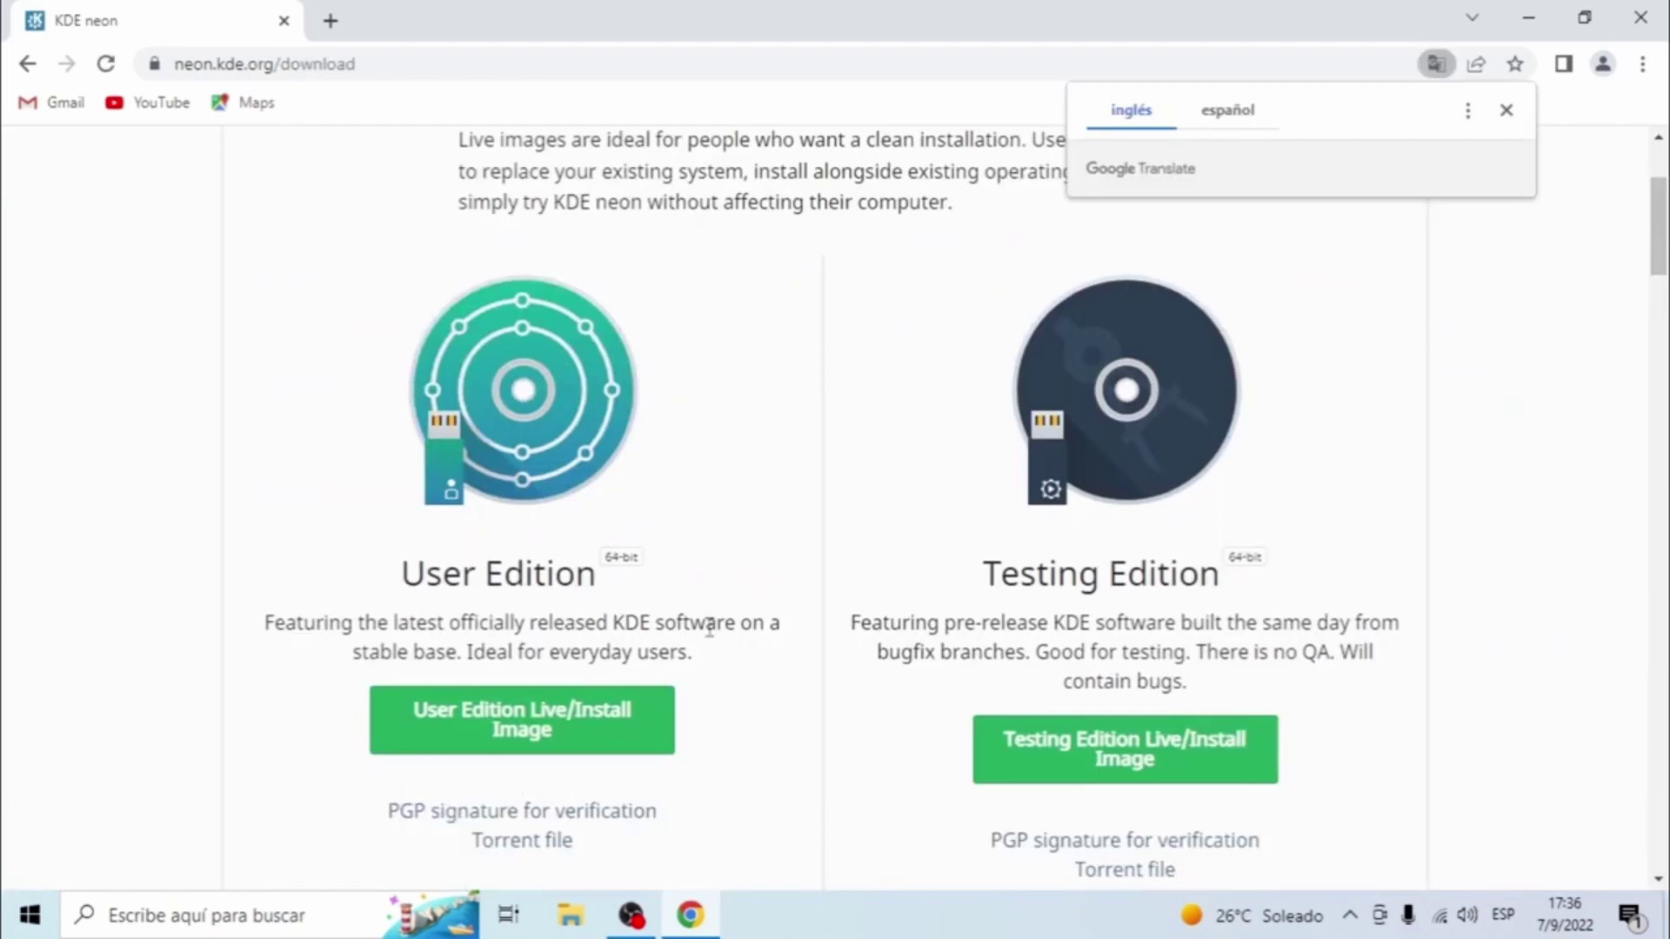
{"action": "left_click", "coordinate": [458, 743]}
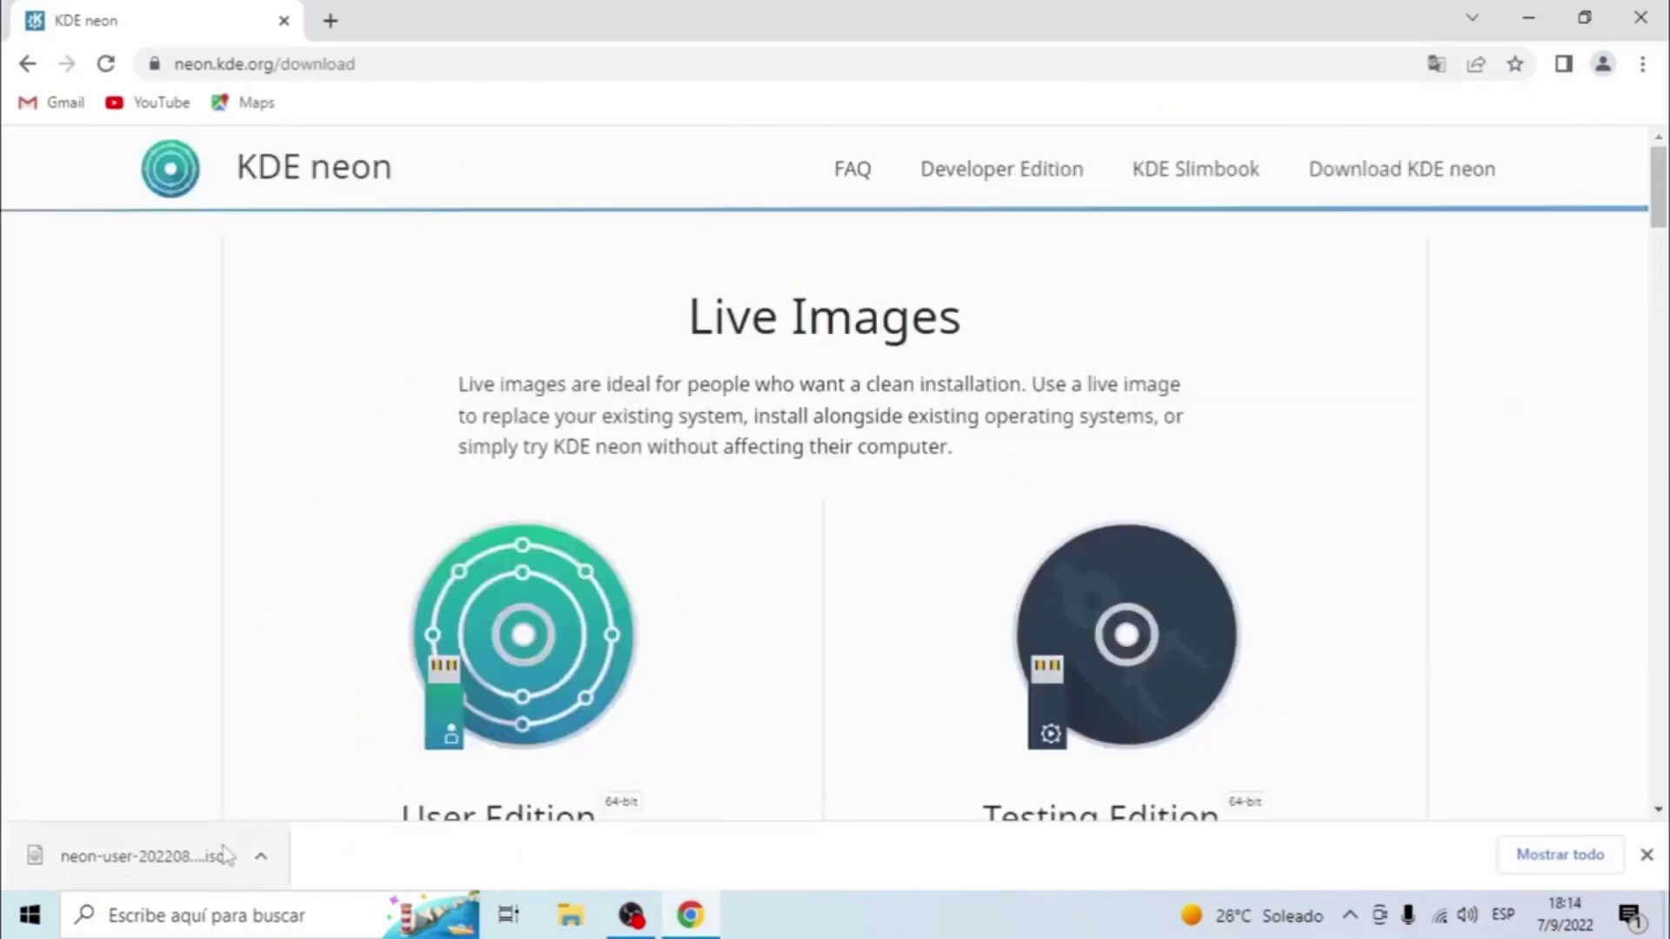
{"action": "left_click", "coordinate": [1534, 11]}
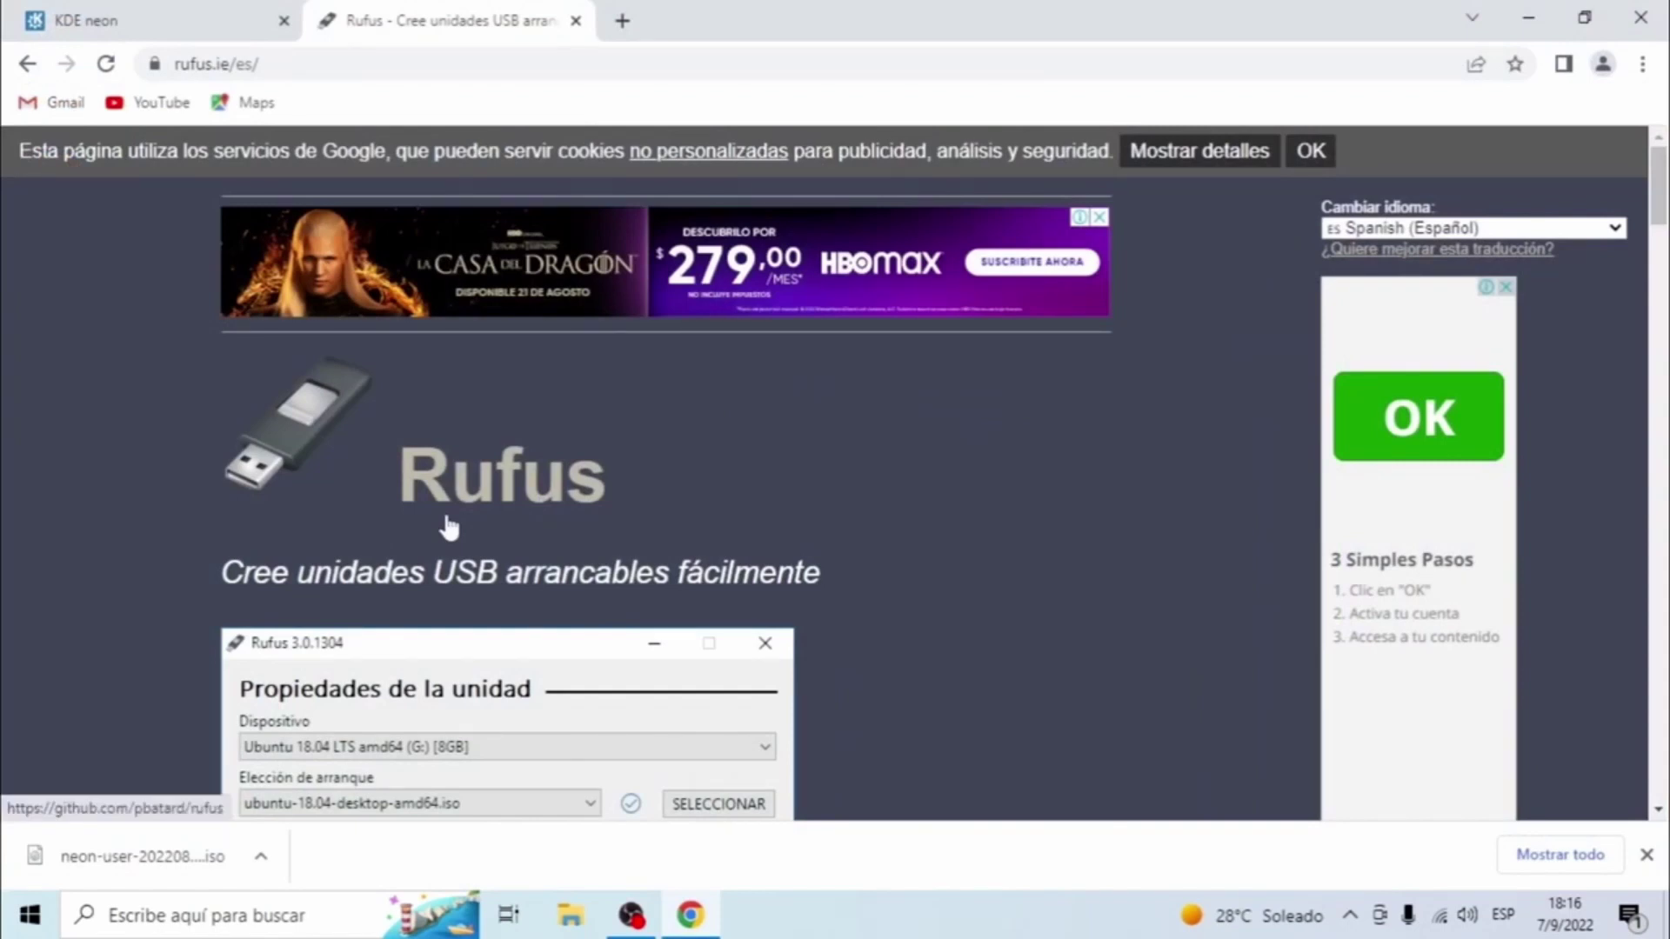
Download Rufus 3.20 Portable and launch it, allowing changes to the device and online update checks
{"action": "scroll", "coordinate": [445, 516], "scroll_direction": "down", "scroll_amount": 15}
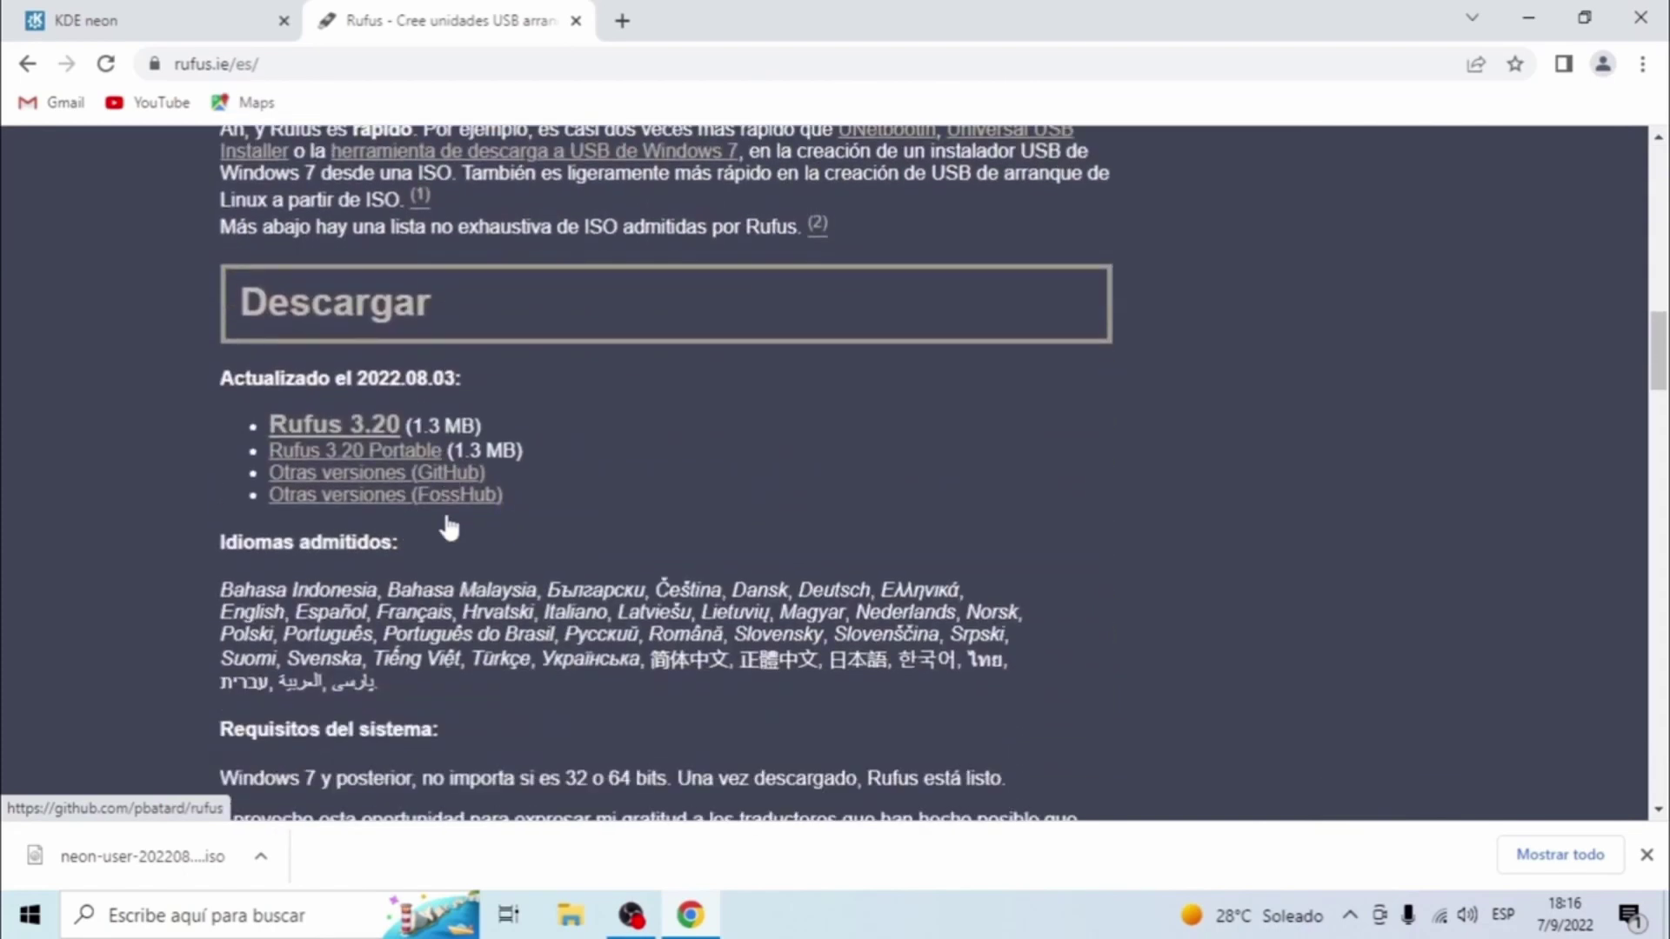
{"action": "left_click", "coordinate": [312, 453]}
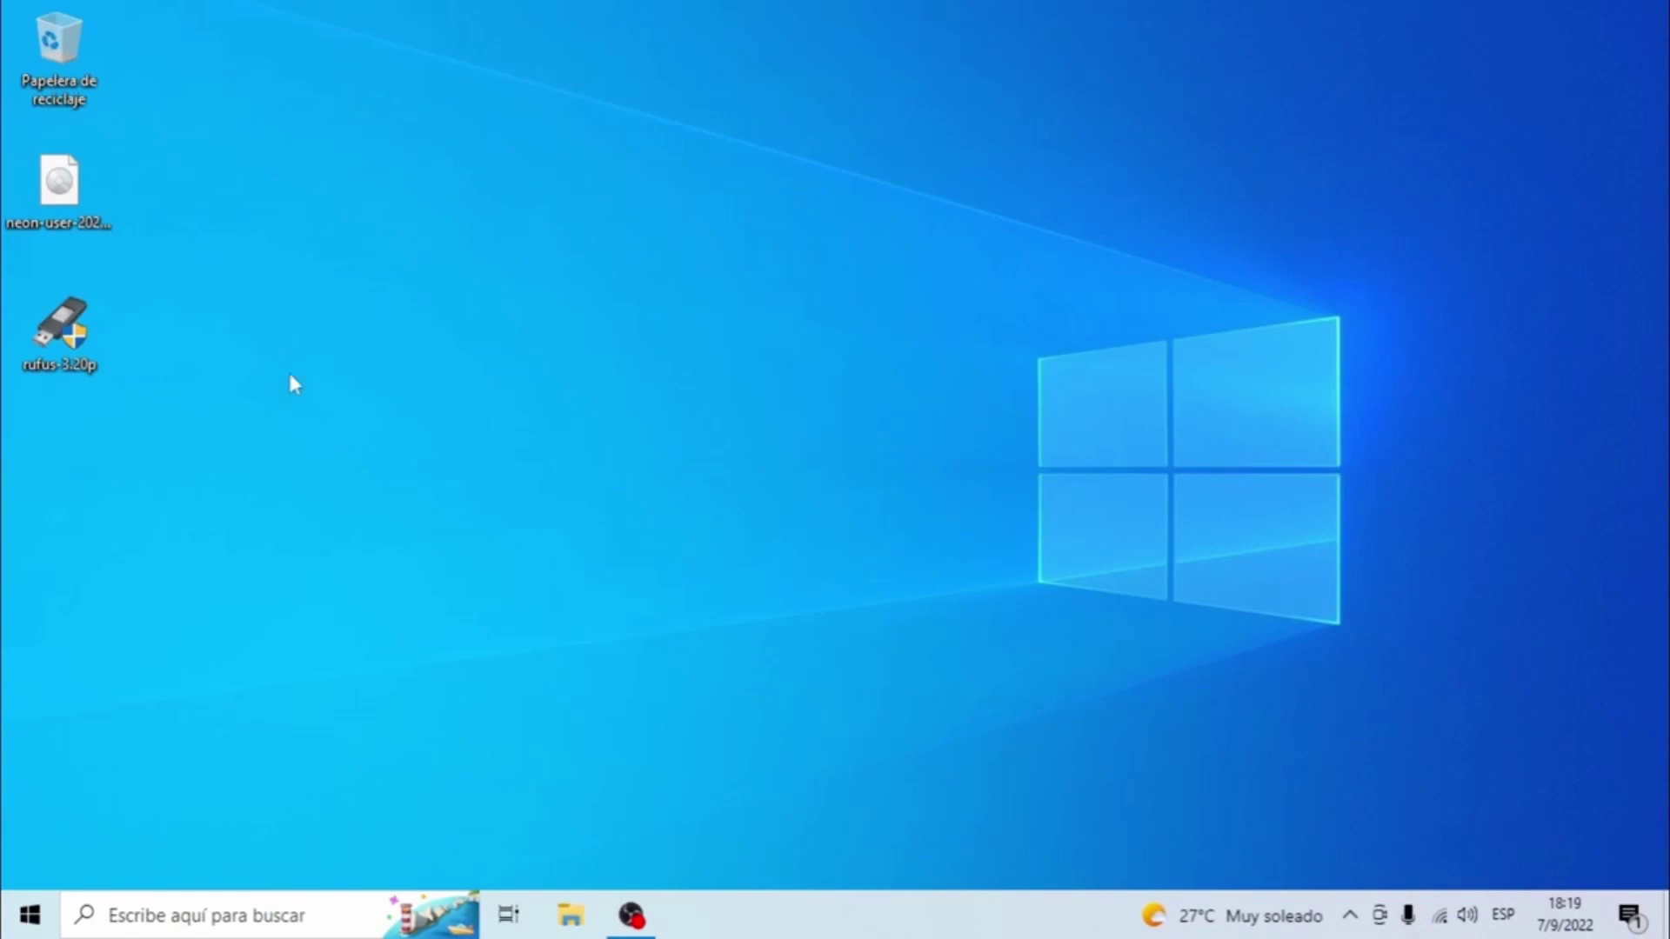
{"action": "double_click", "coordinate": [61, 335]}
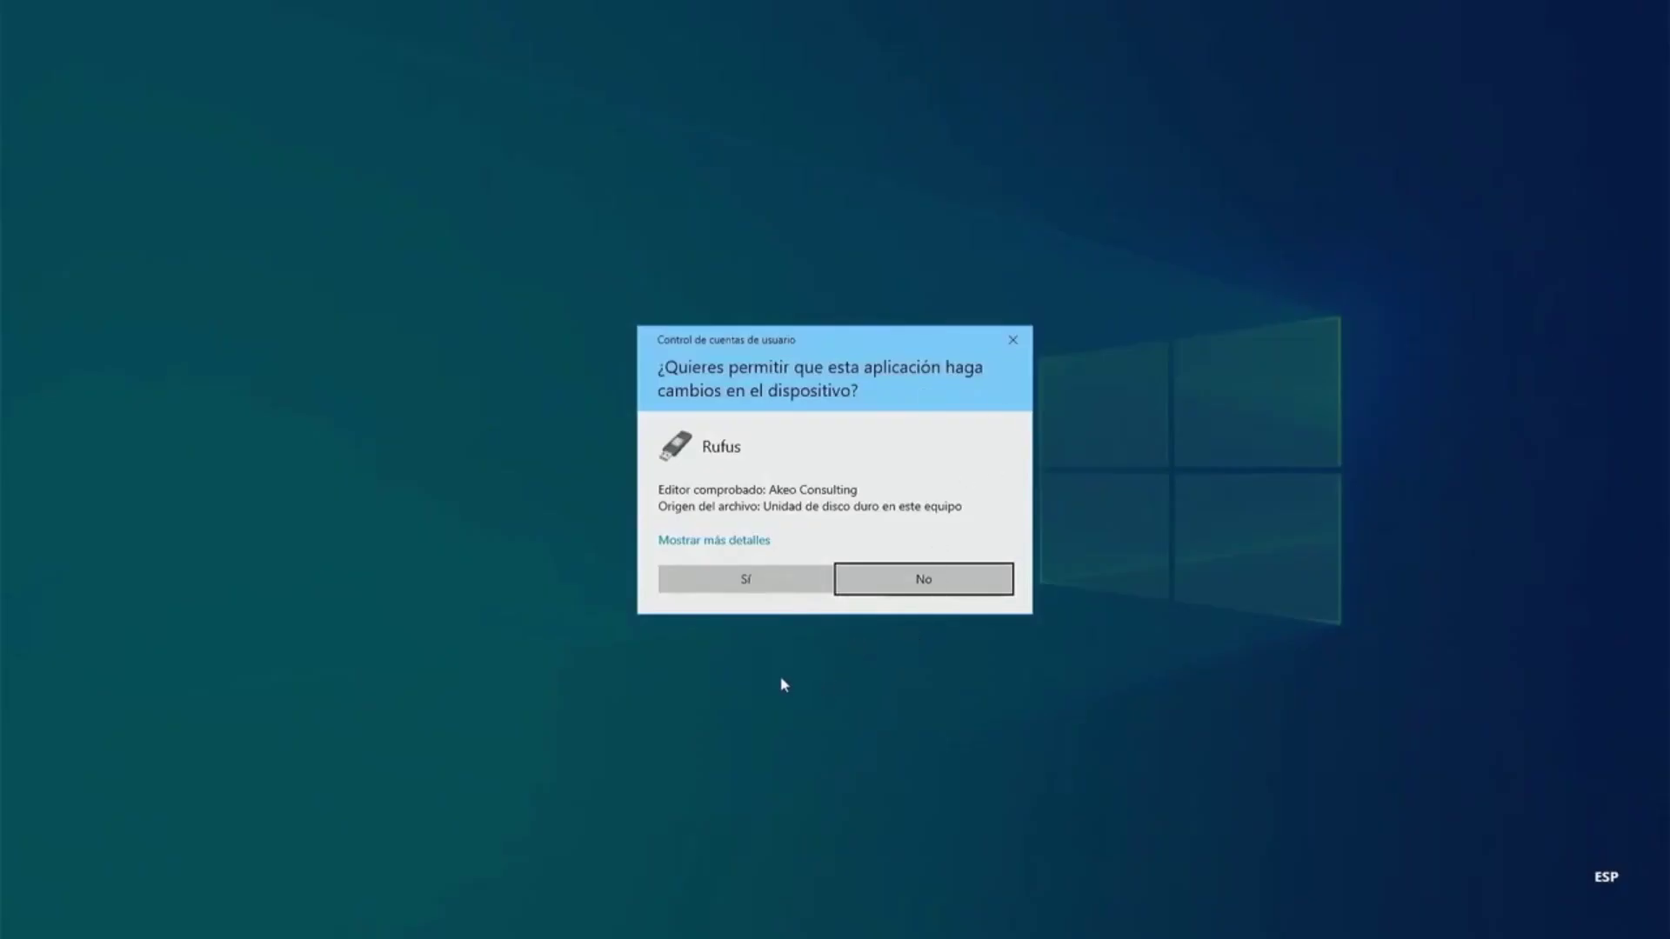
{"action": "left_click", "coordinate": [746, 579]}
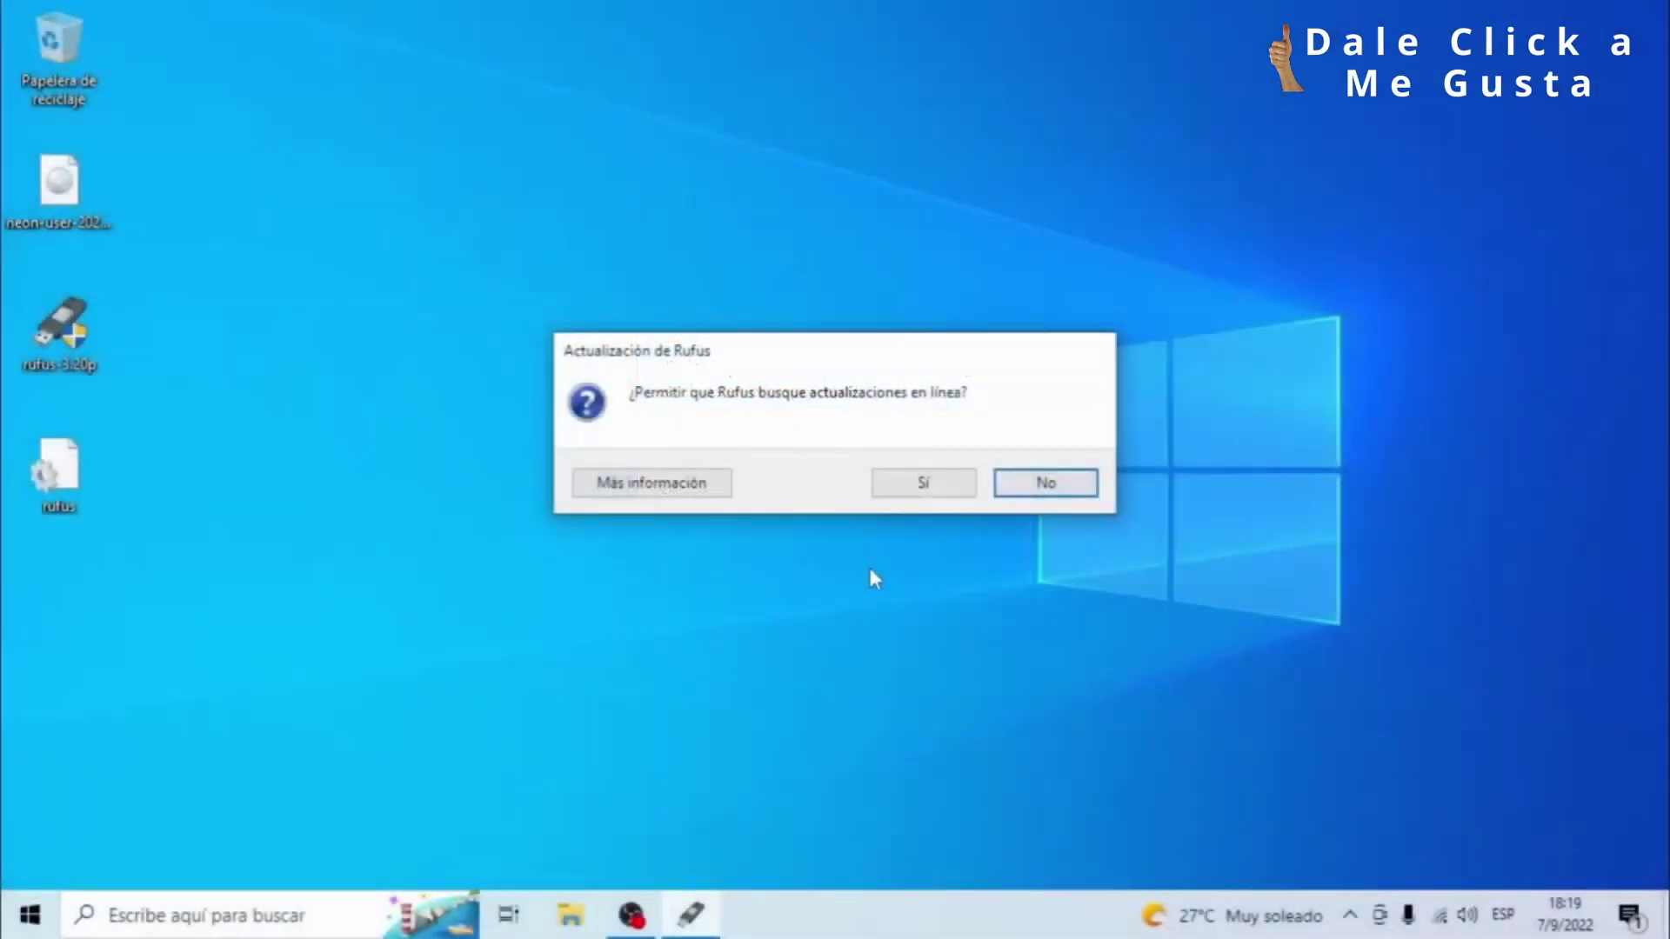
{"action": "left_click", "coordinate": [924, 483]}
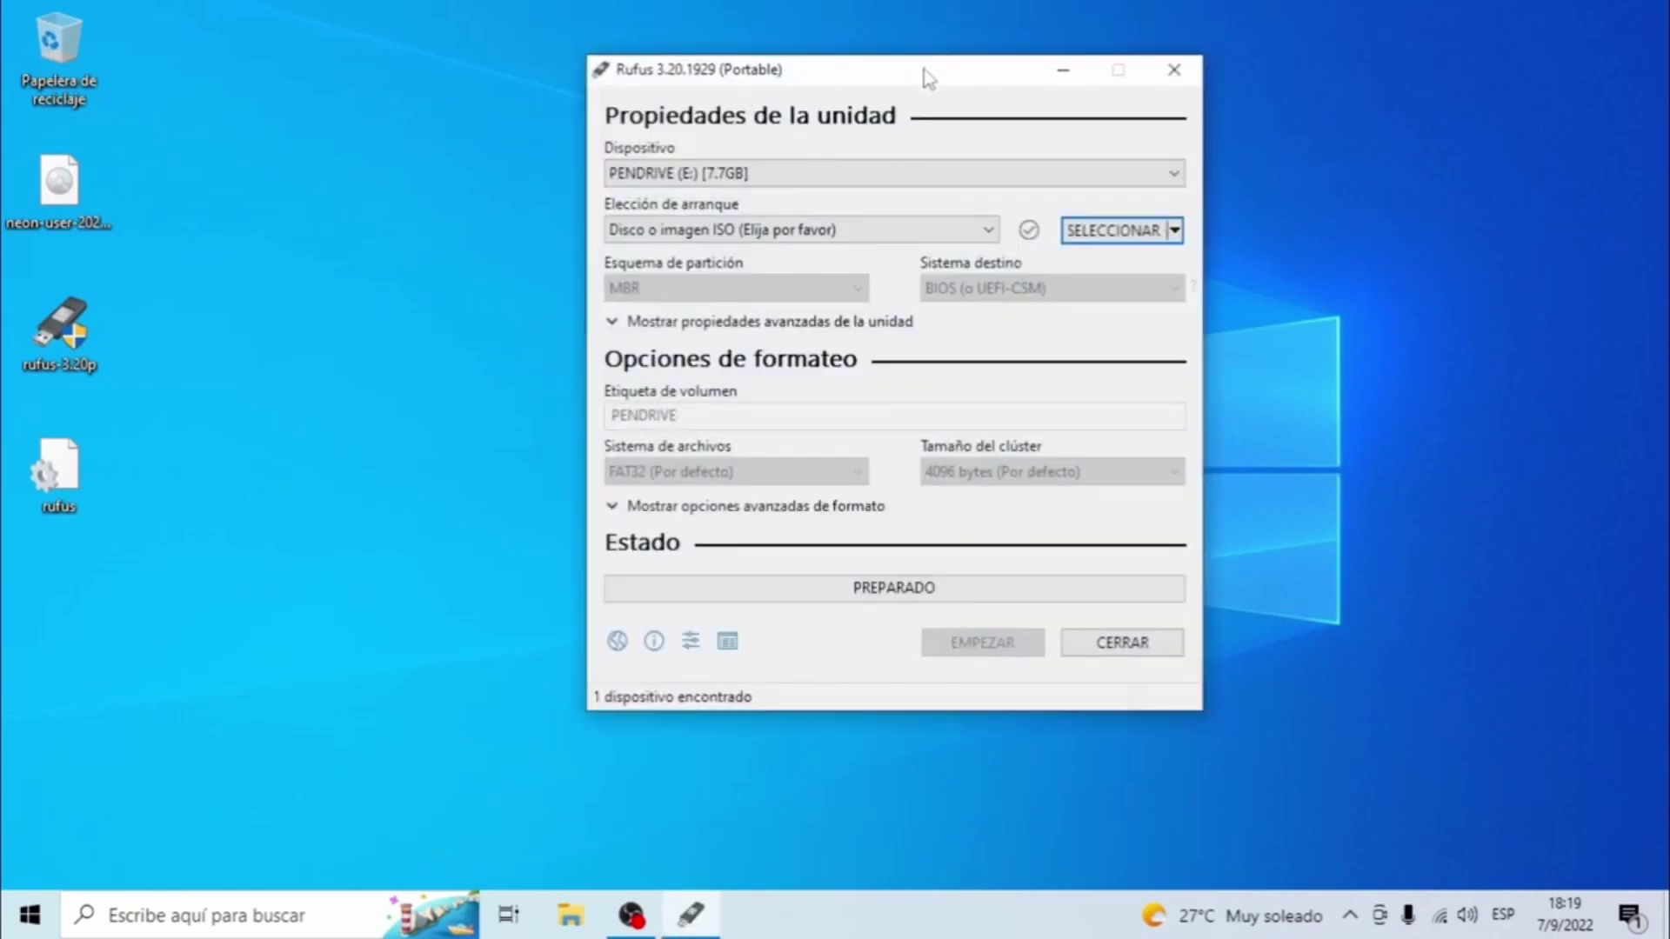
{"action": "left_click_drag", "start_coordinate": [920, 69], "coordinate": [831, 90]}
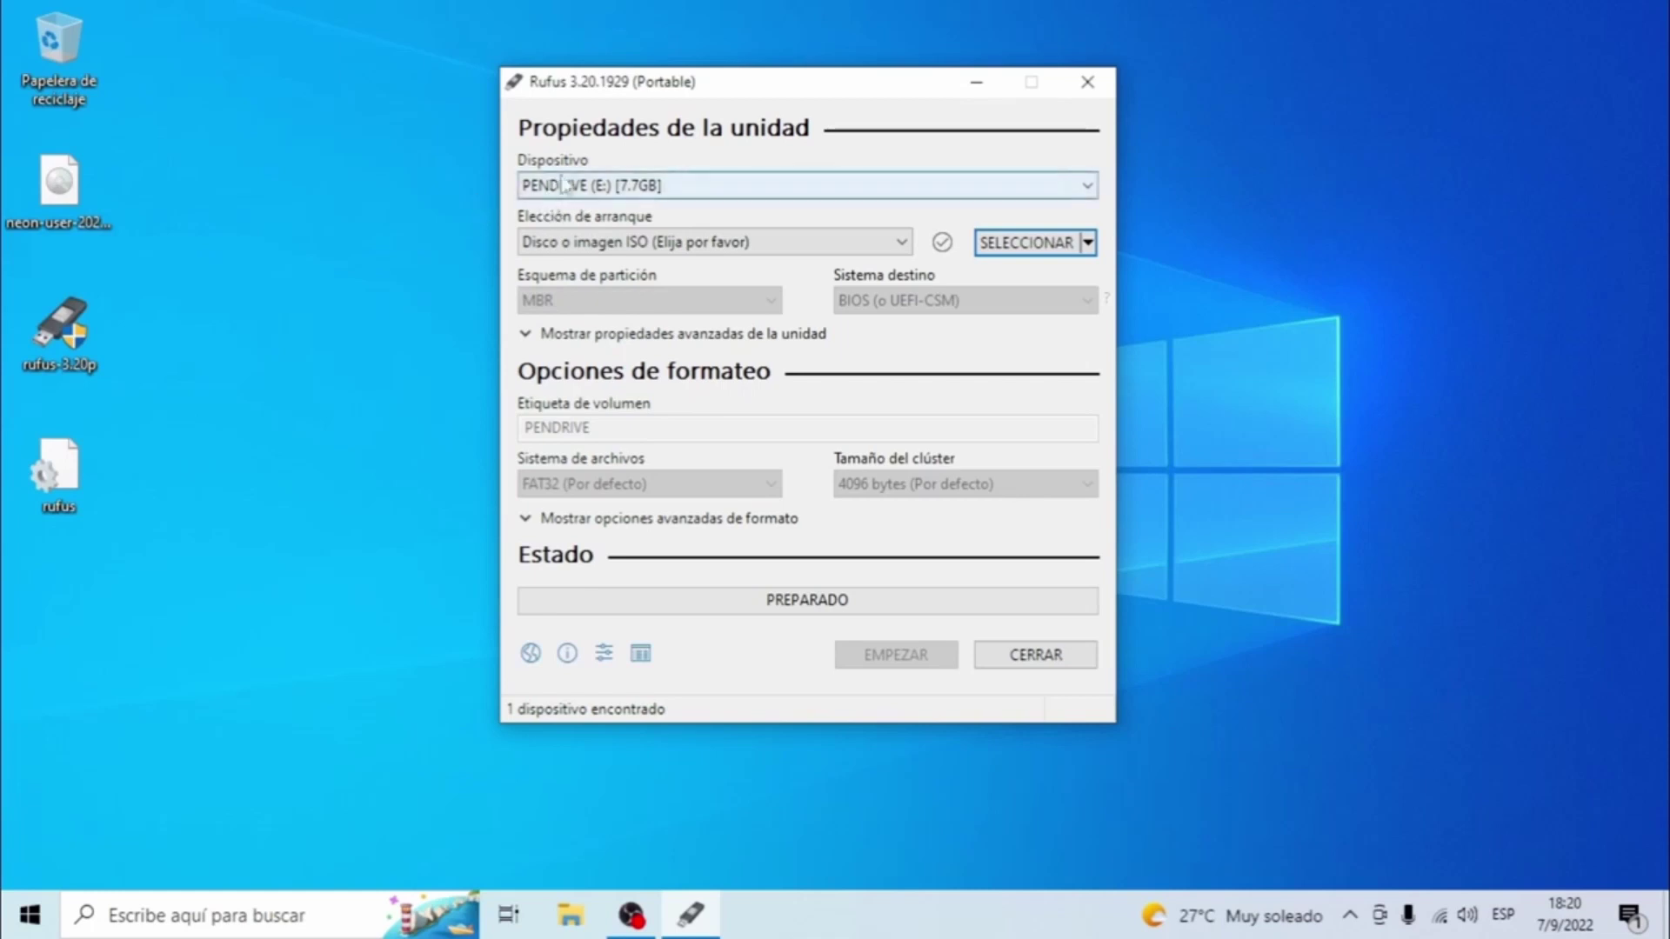
{"action": "left_click", "coordinate": [1027, 243]}
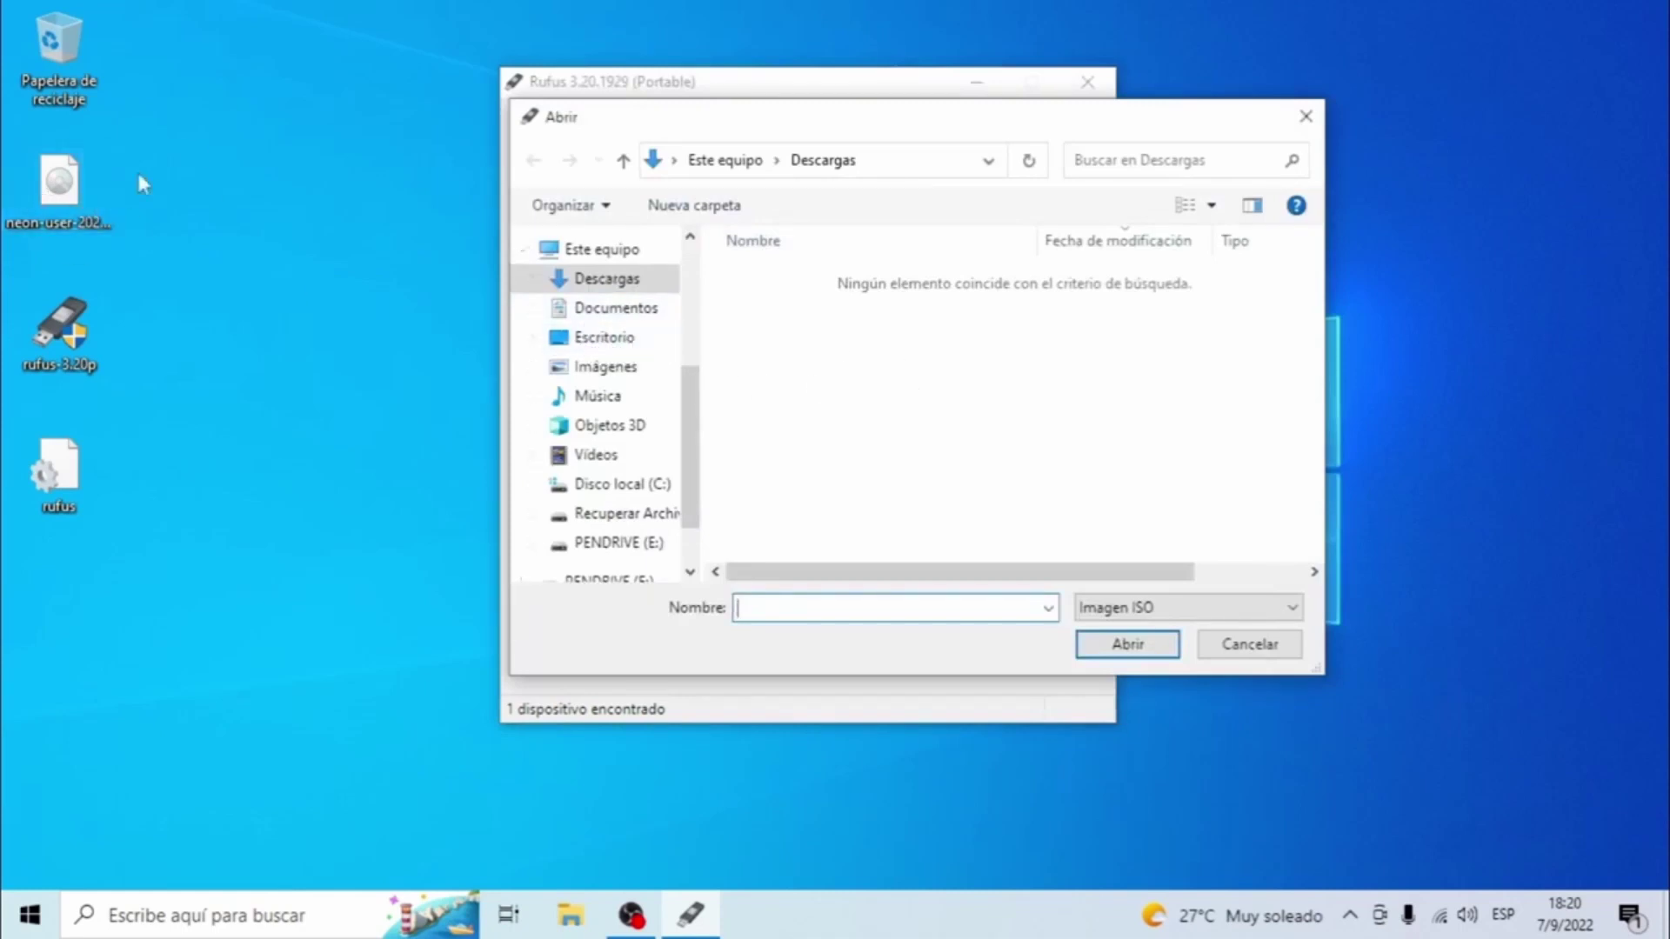
{"action": "left_click", "coordinate": [609, 343]}
{"action": "mouse_move", "coordinate": [769, 287]}
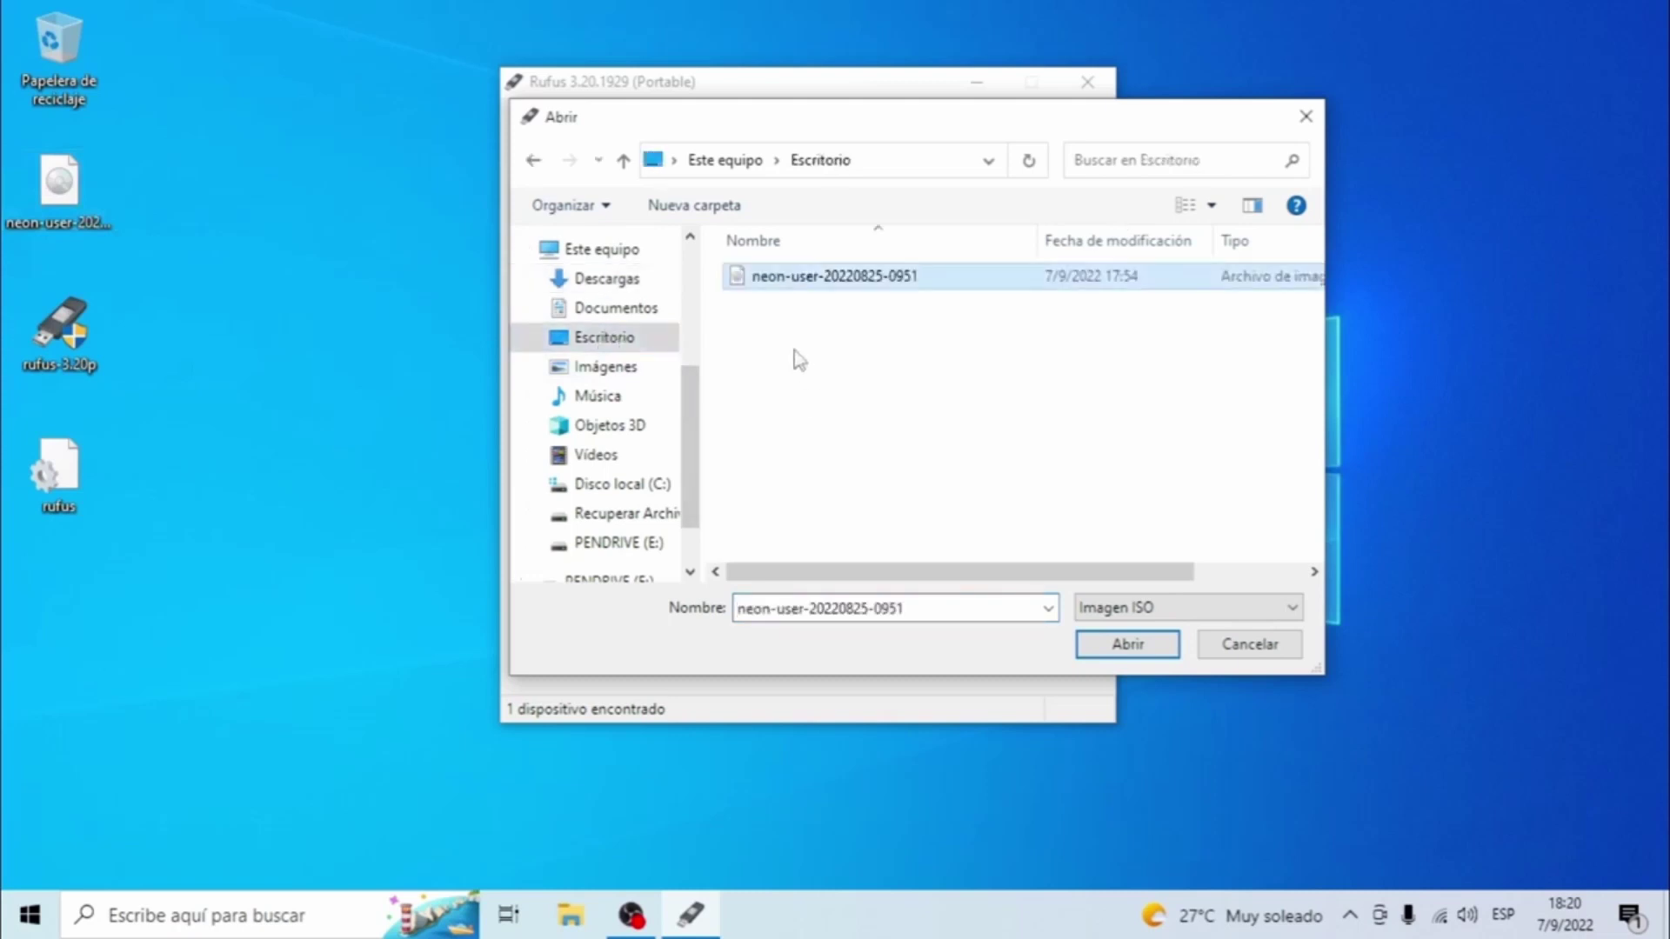
{"action": "left_click", "coordinate": [774, 280]}
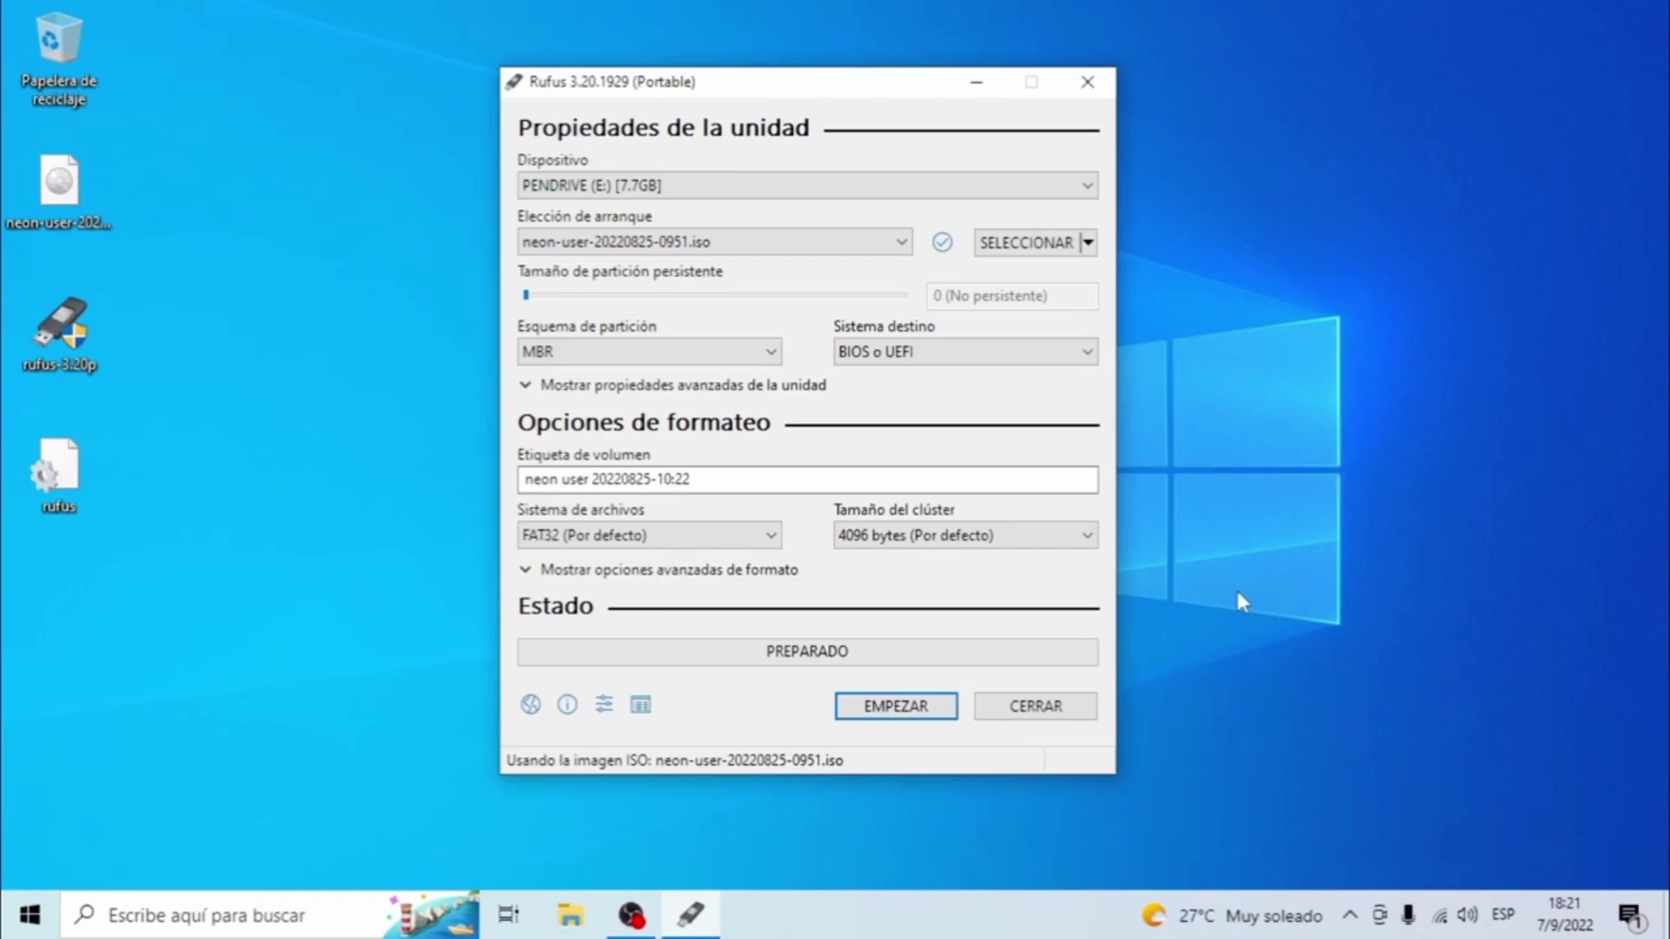
Write the image to the pendrive in ISO Image mode, accepting the Syslinux file download and data erasure, and close Rufus
{"action": "left_click", "coordinate": [891, 712]}
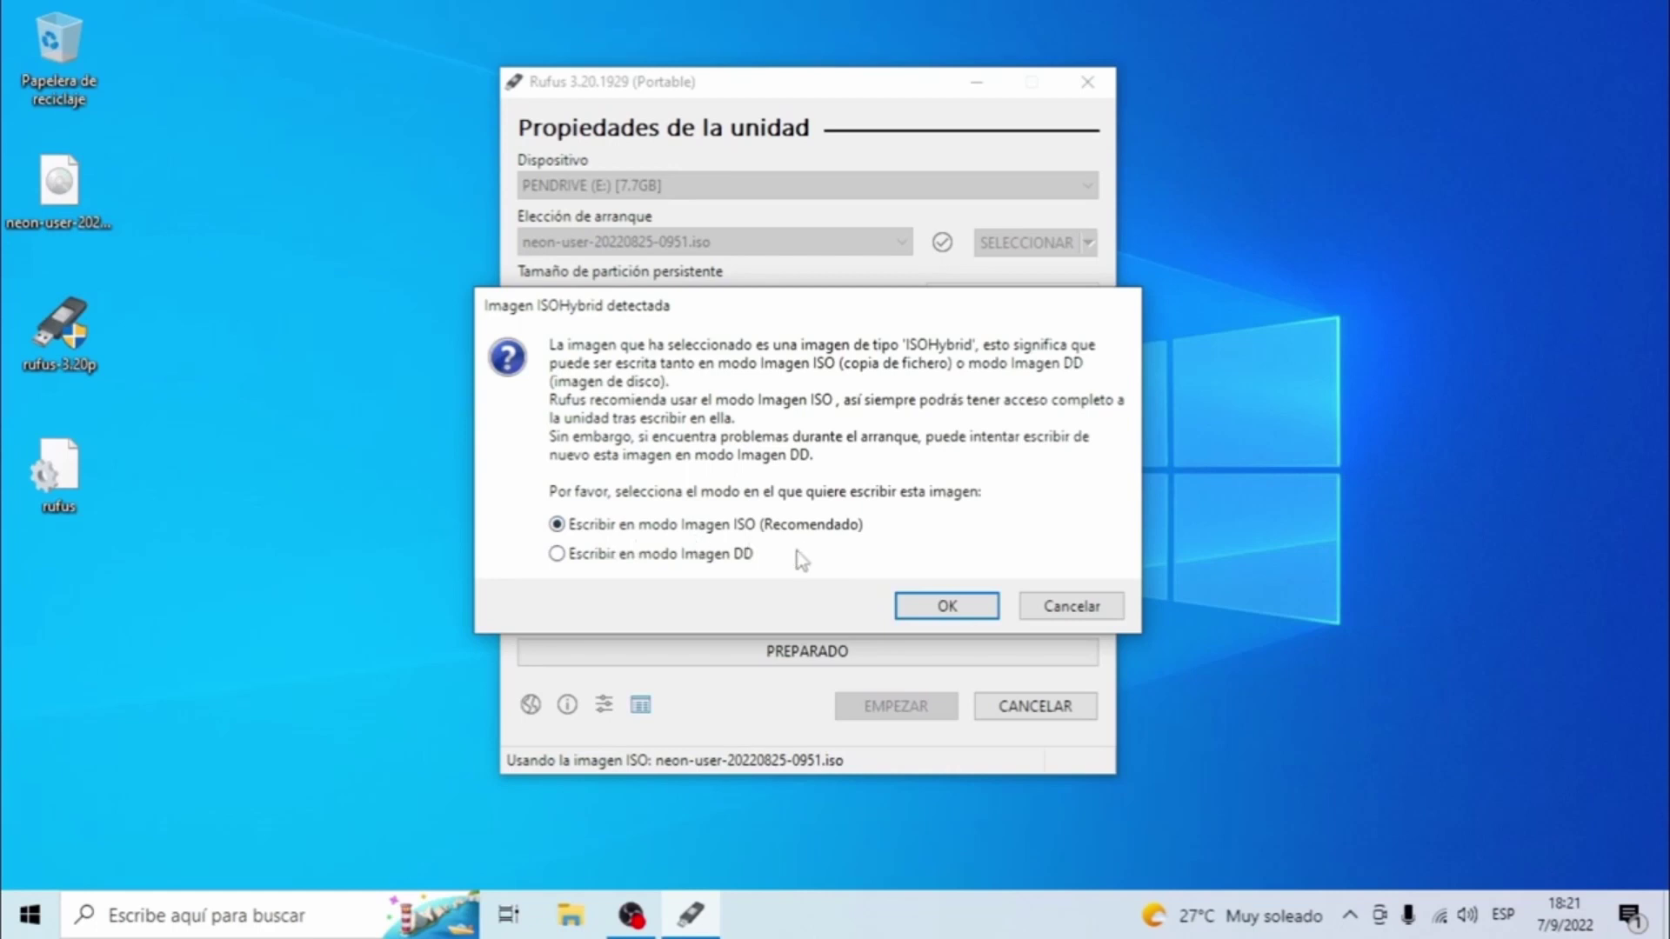
{"action": "left_click", "coordinate": [977, 608]}
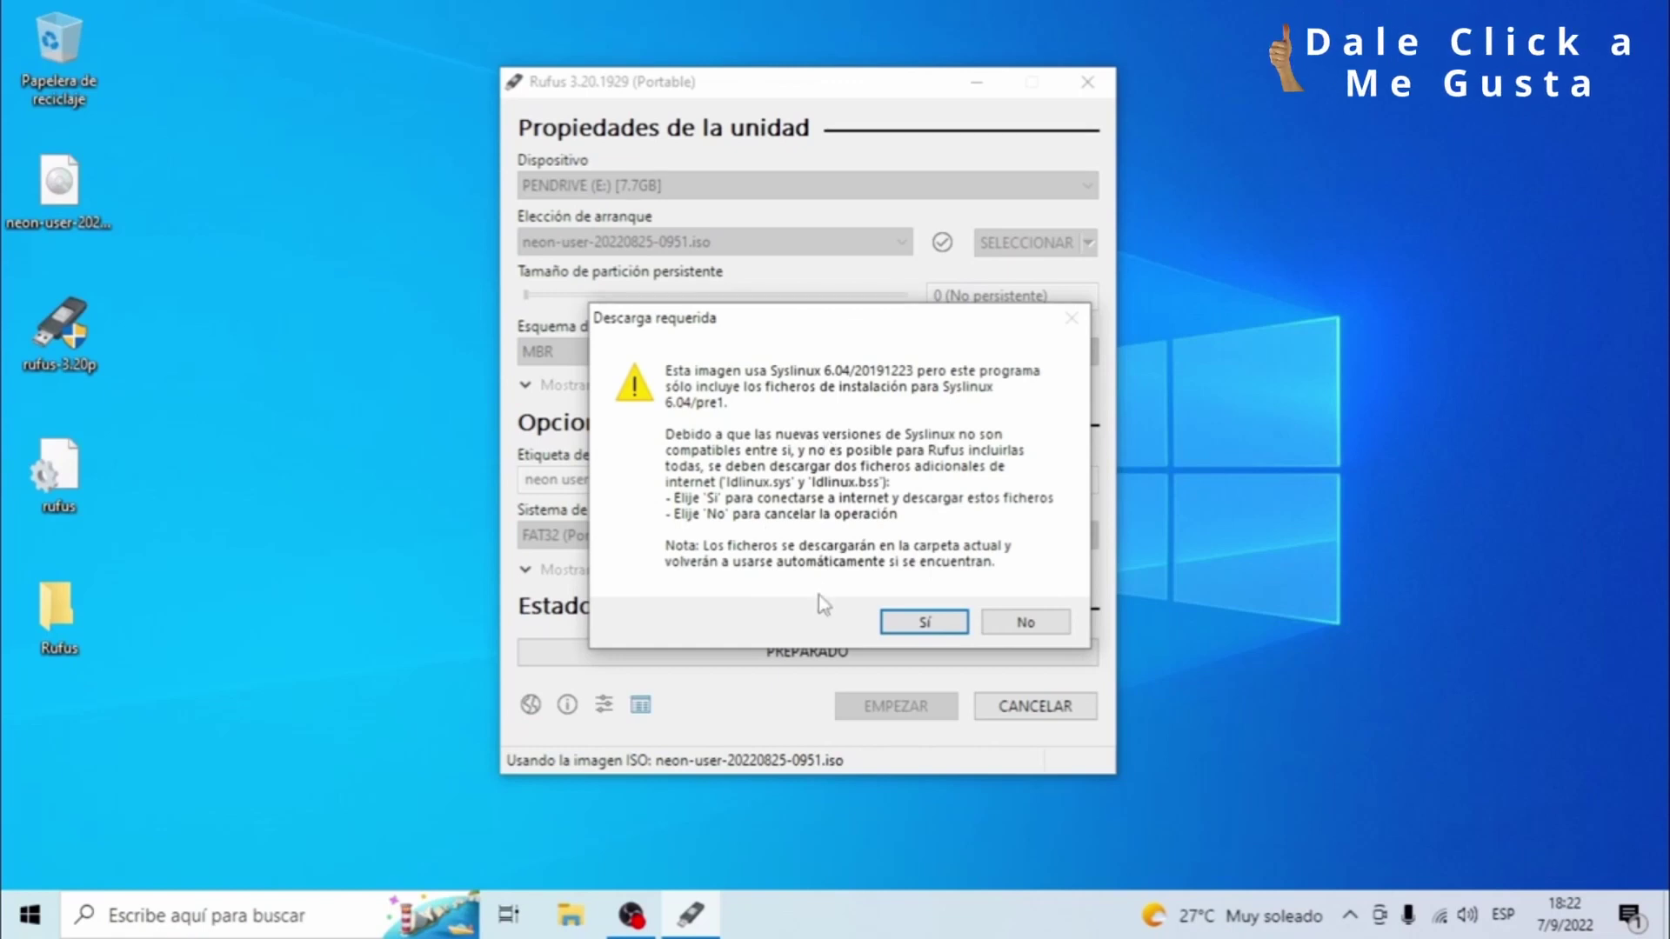
{"action": "left_click", "coordinate": [914, 622]}
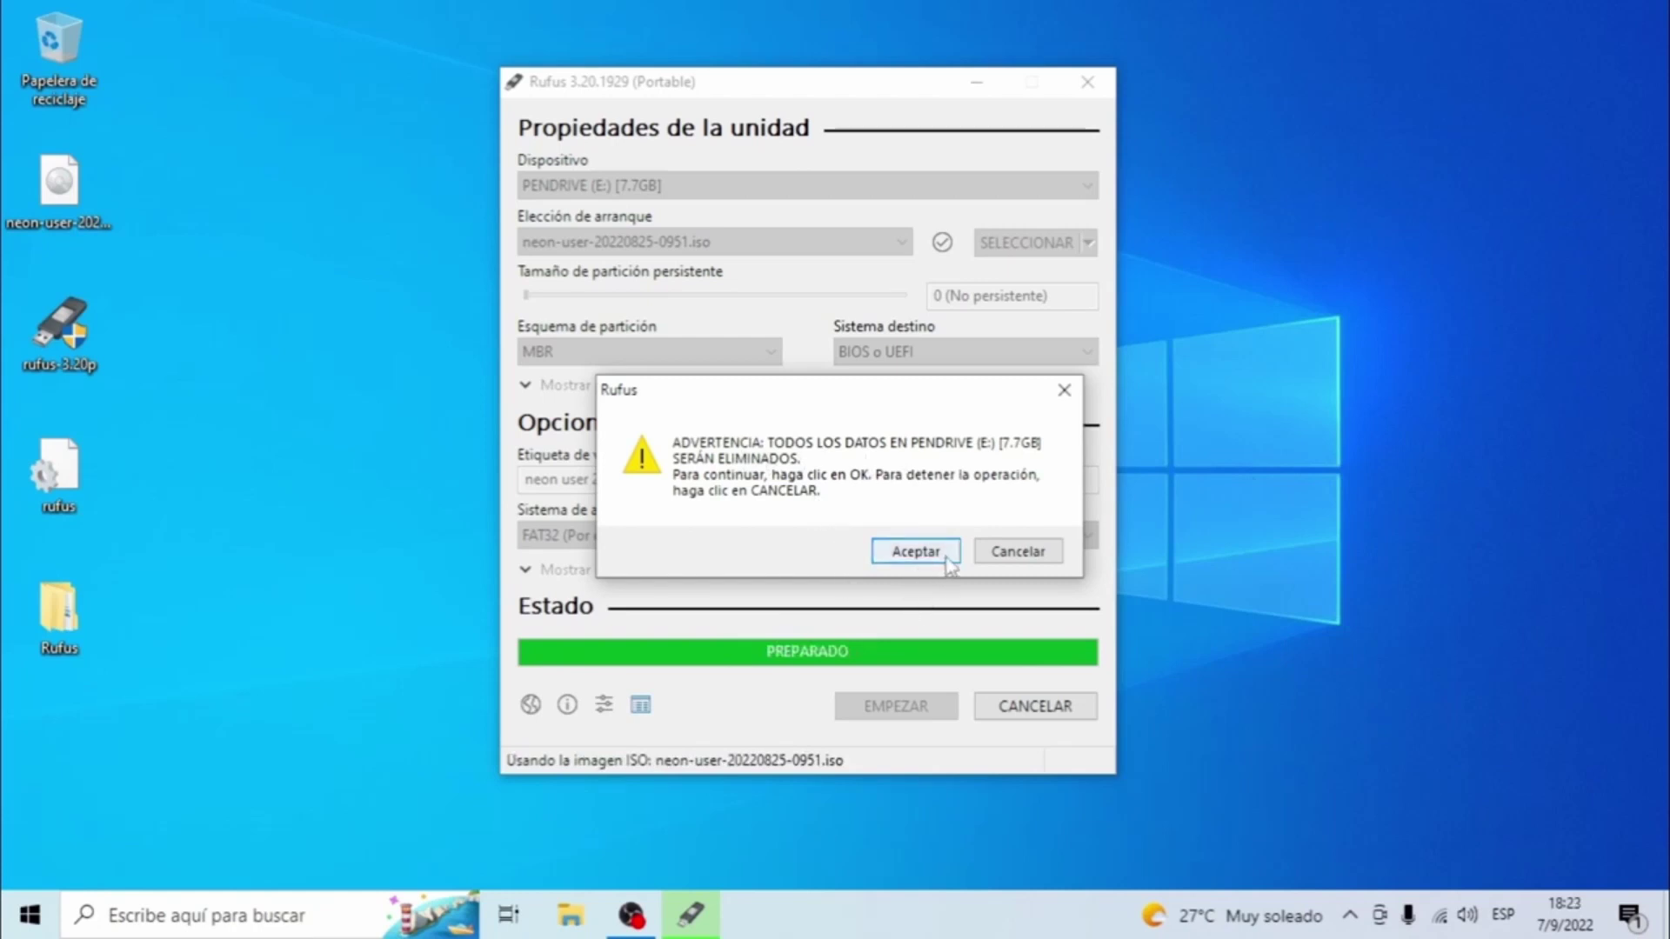
{"action": "left_click", "coordinate": [915, 551]}
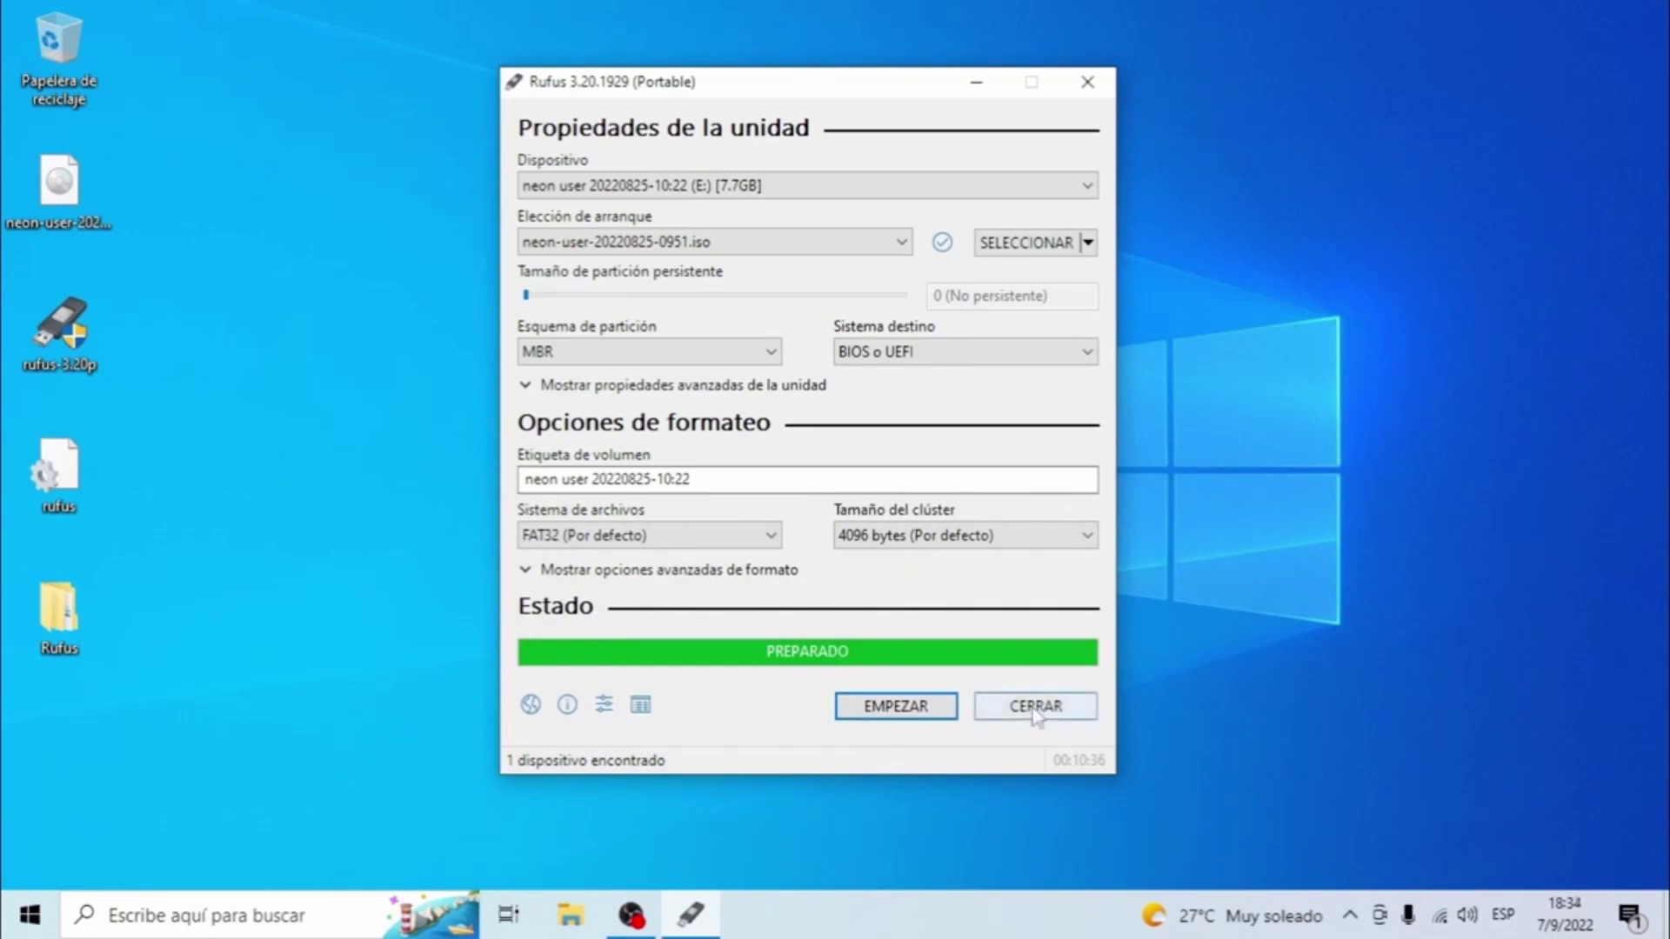
{"action": "left_click", "coordinate": [1034, 706]}
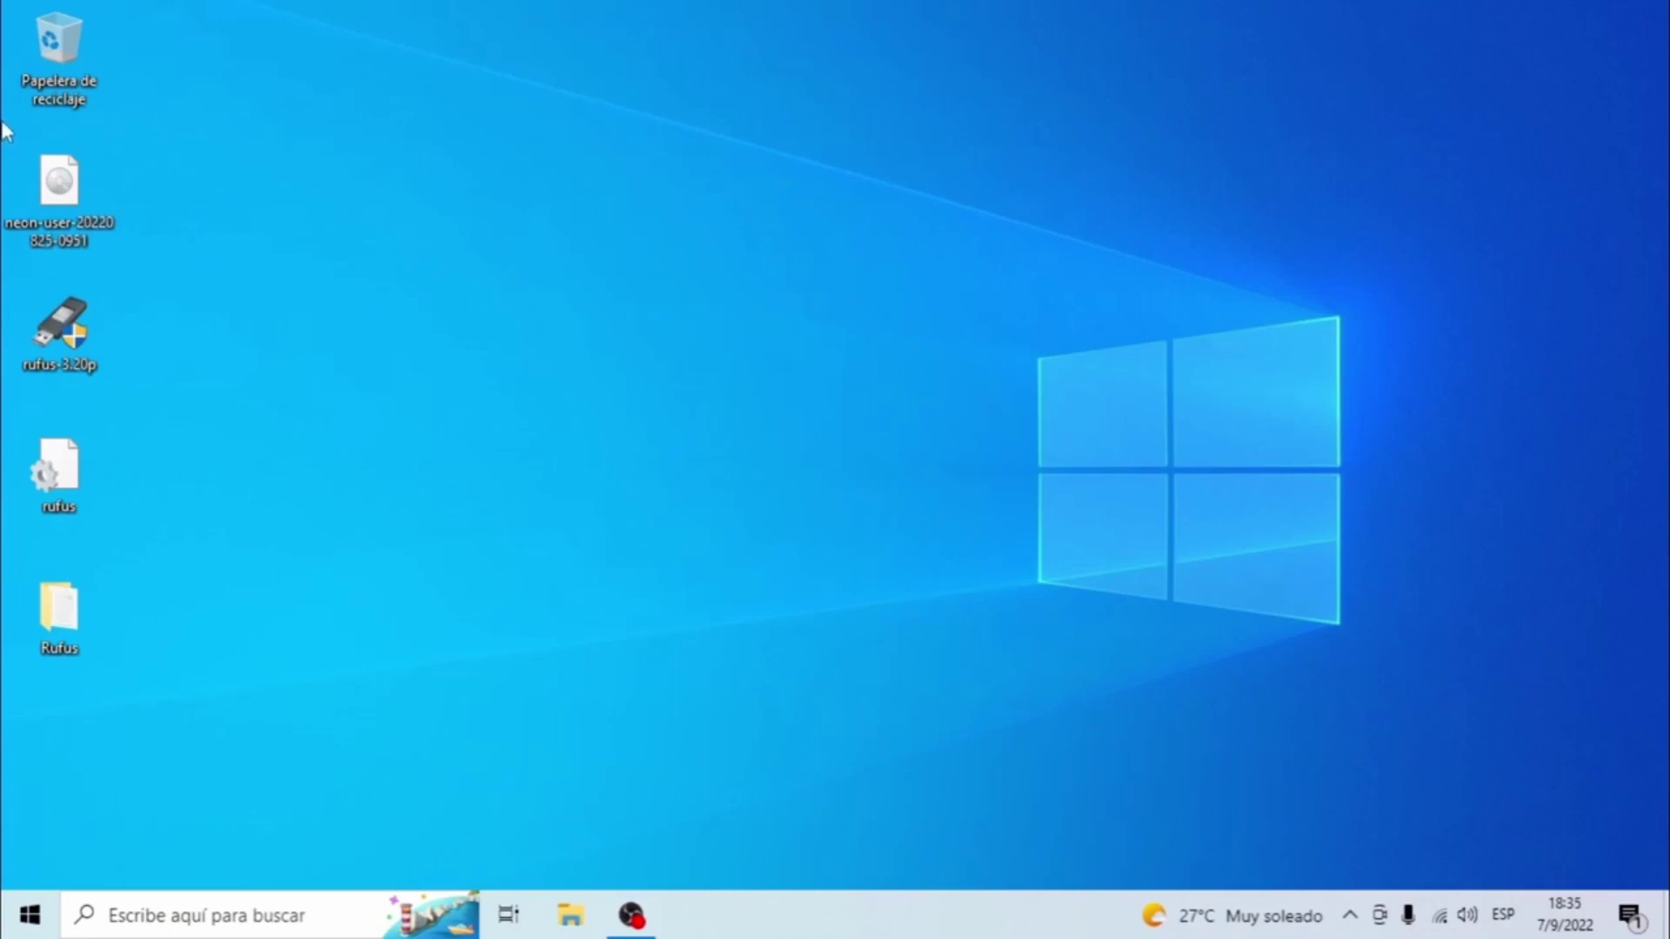
Delete the neon-user ISO, the rufus-3.20p program, the rufus settings file and the Rufus folder from the desktop
{"action": "left_click_drag", "start_coordinate": [18, 134], "coordinate": [252, 676]}
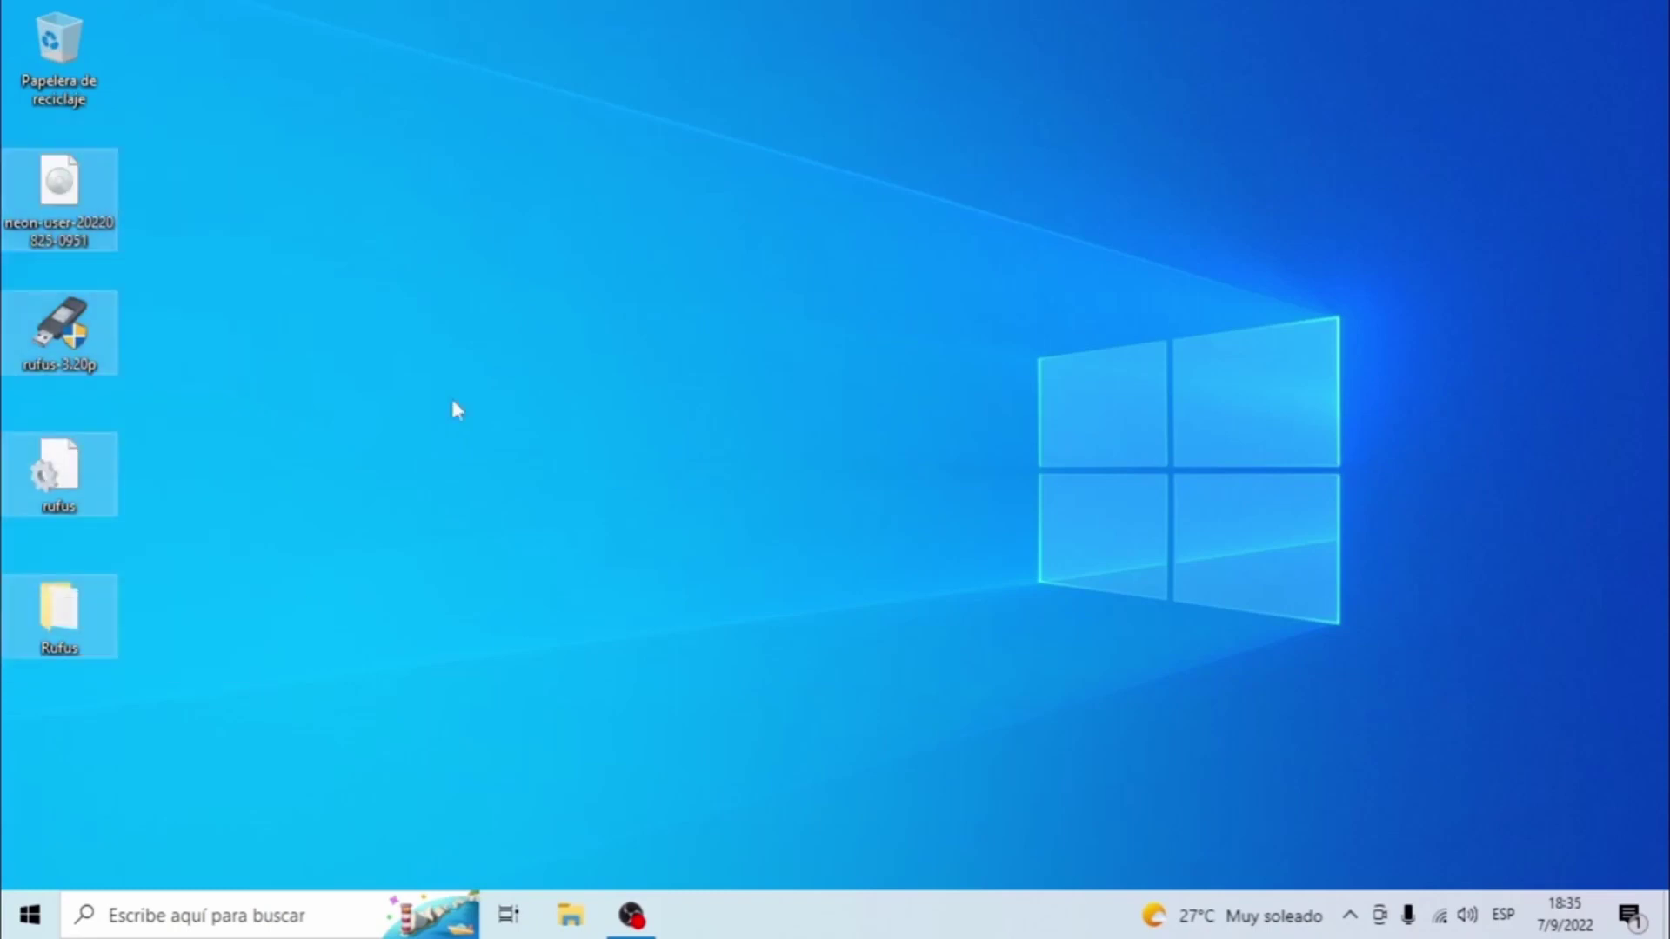
{"action": "right_click", "coordinate": [90, 306]}
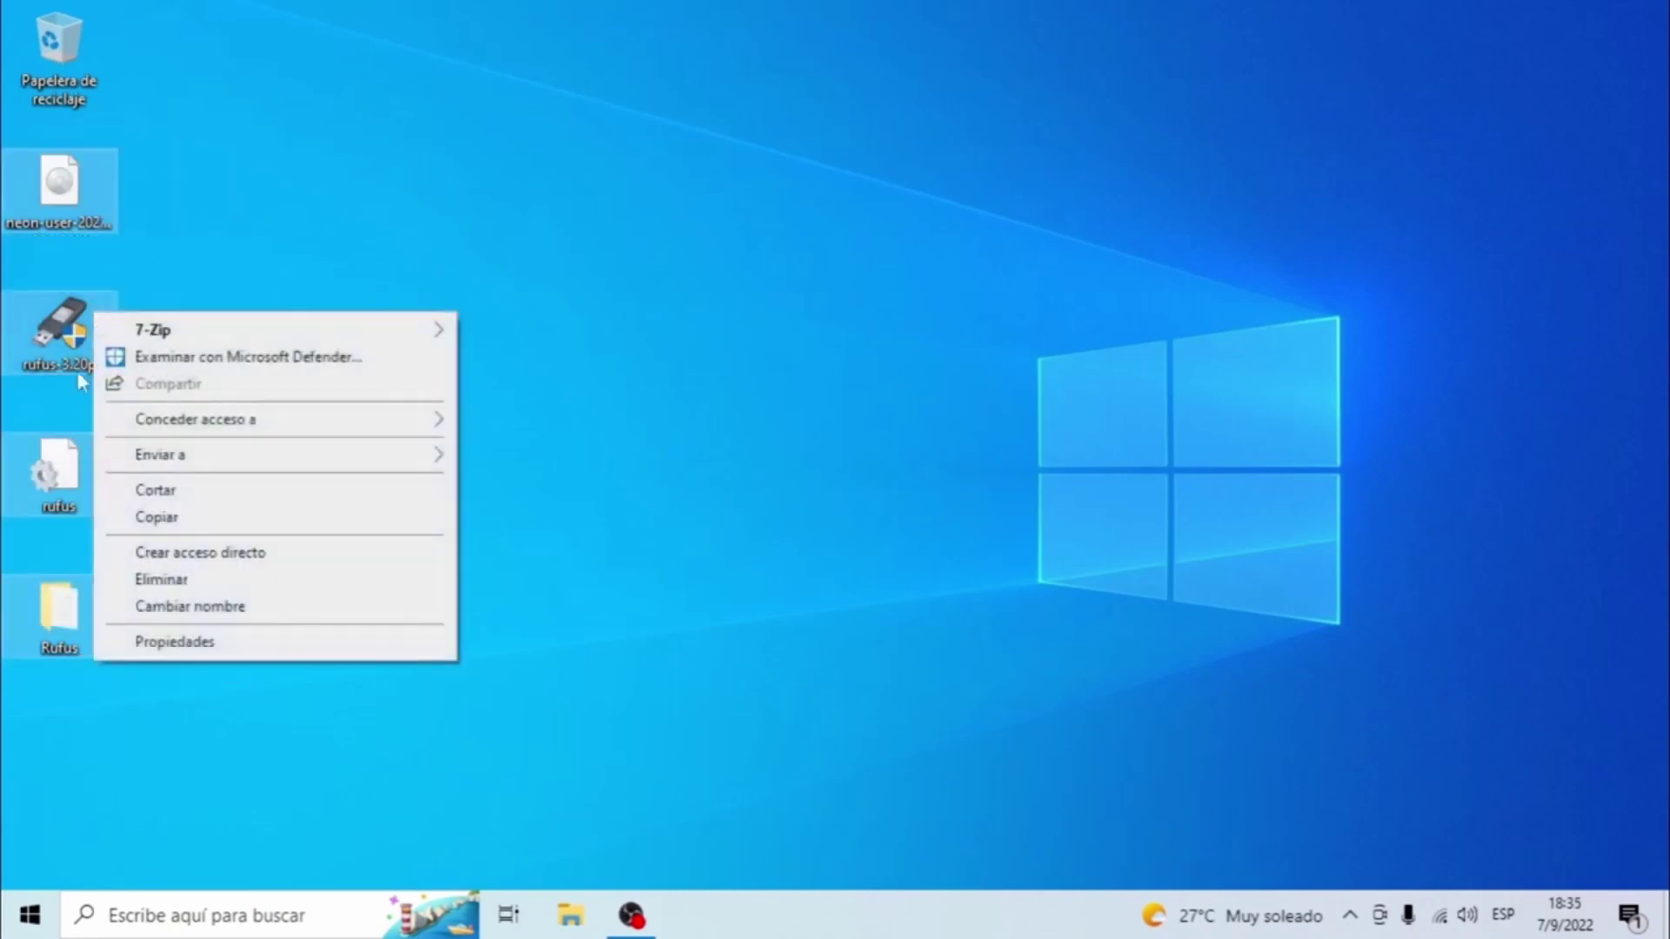
{"action": "left_click", "coordinate": [185, 585]}
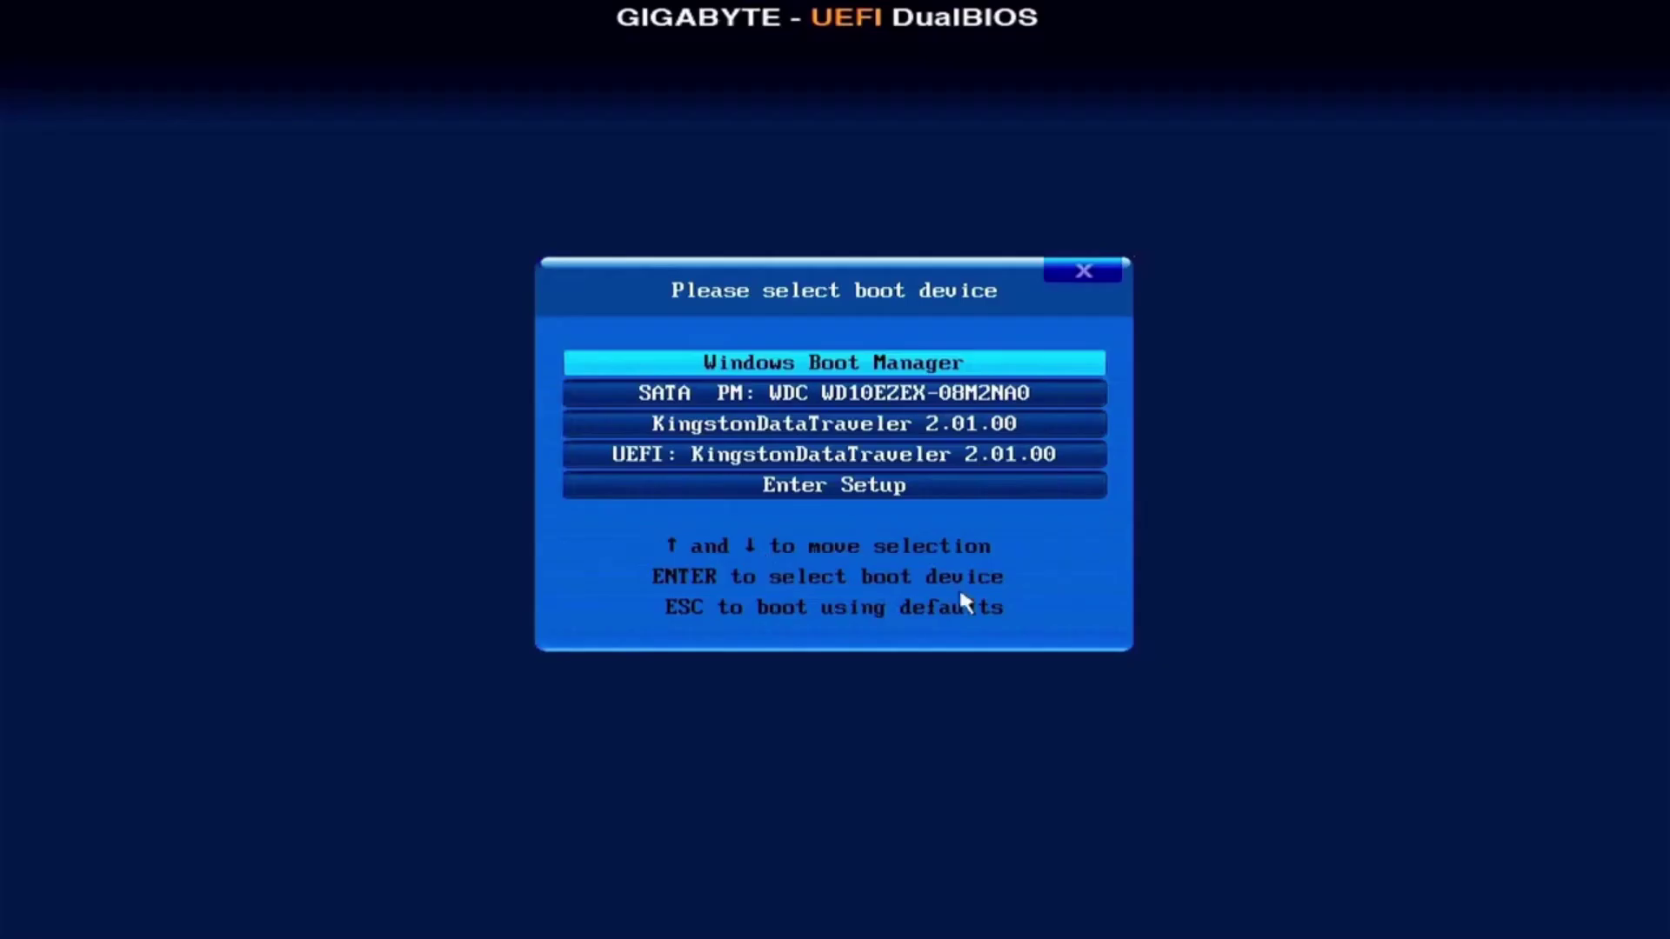
Boot the computer from UEFI: KingstonDataTraveler 2.01.00, start KDE neon and cancel the filesystem check
{"action": "left_click", "coordinate": [664, 454]}
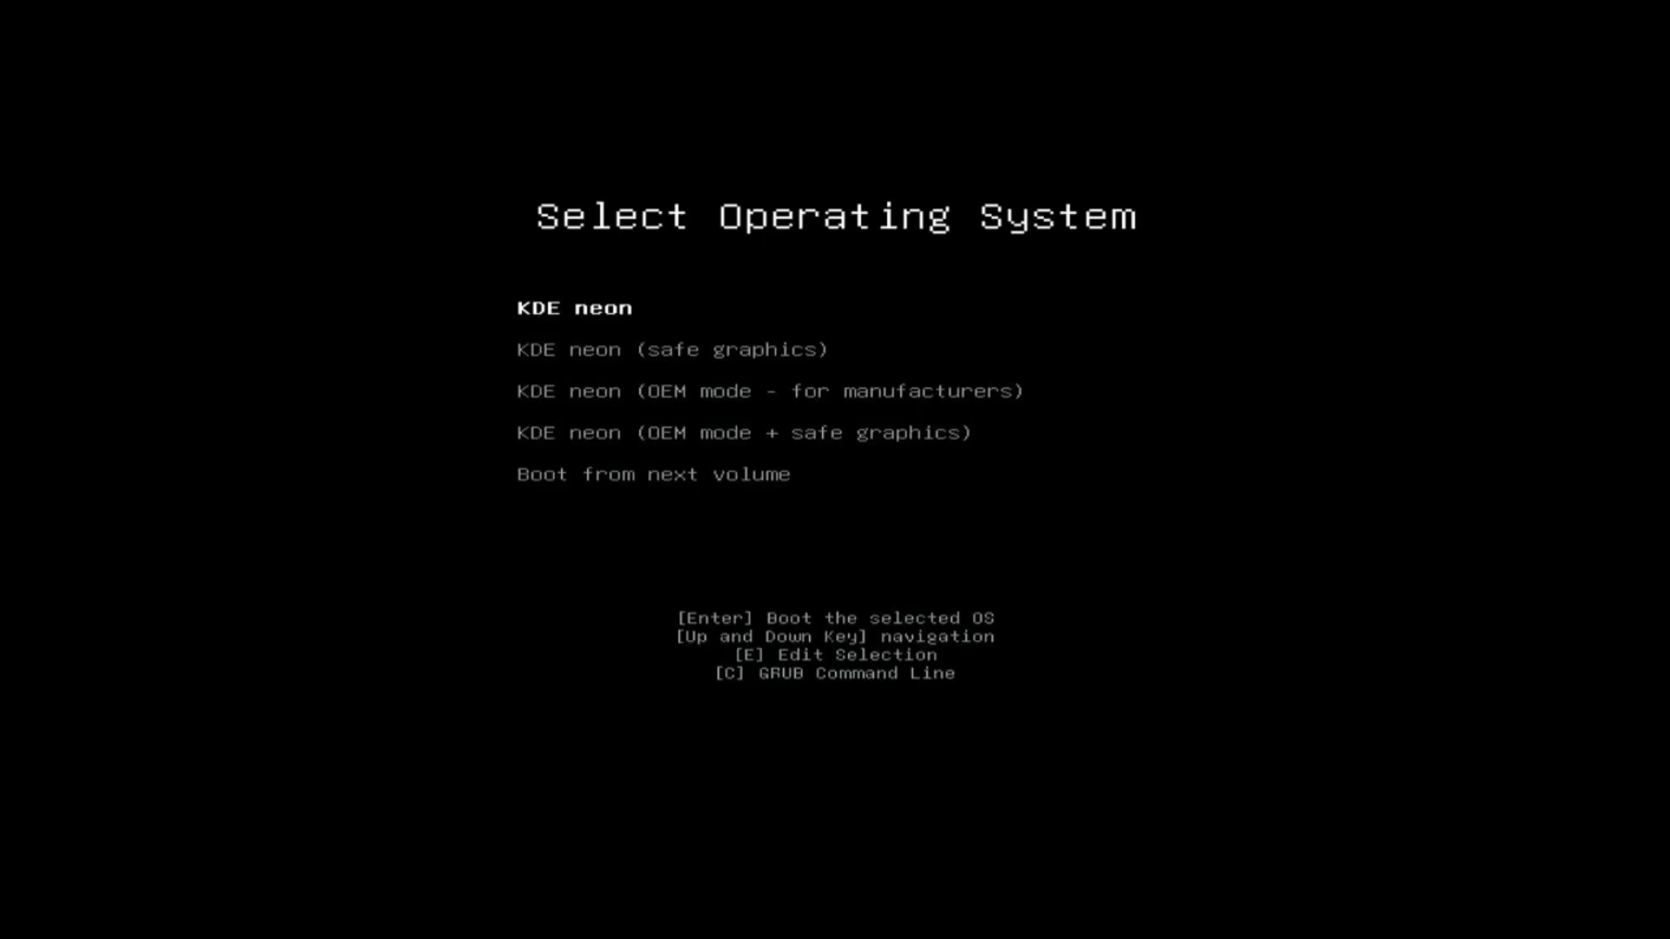
{"action": "key", "text": "Return"}
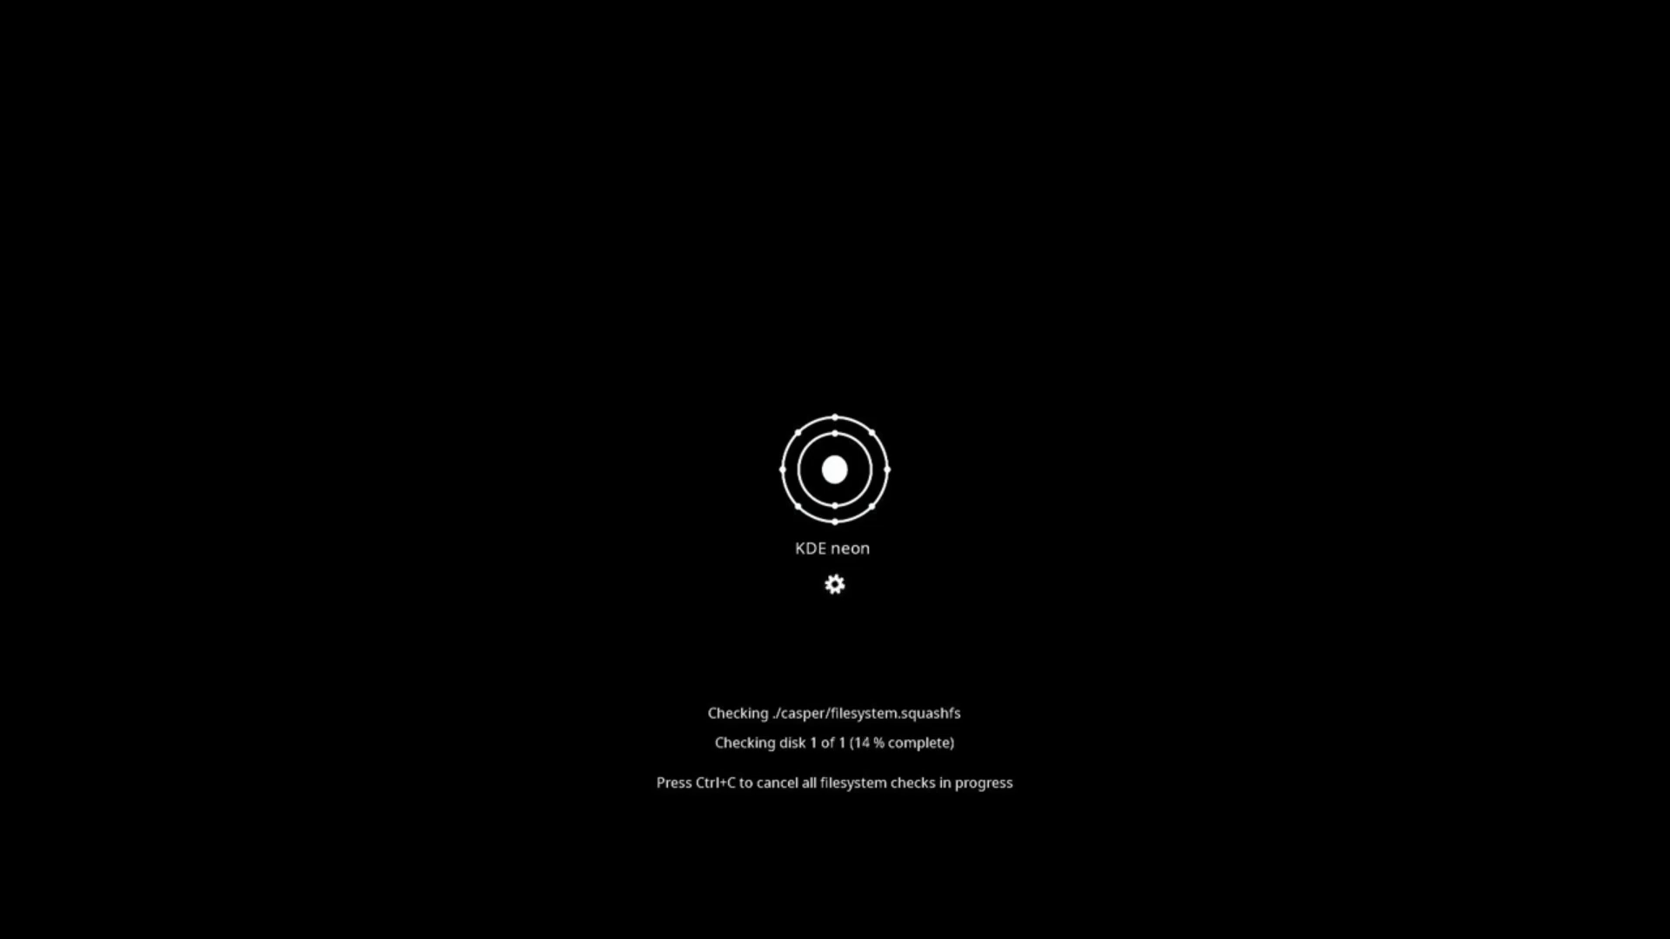
{"action": "key", "text": "ctrl+c"}
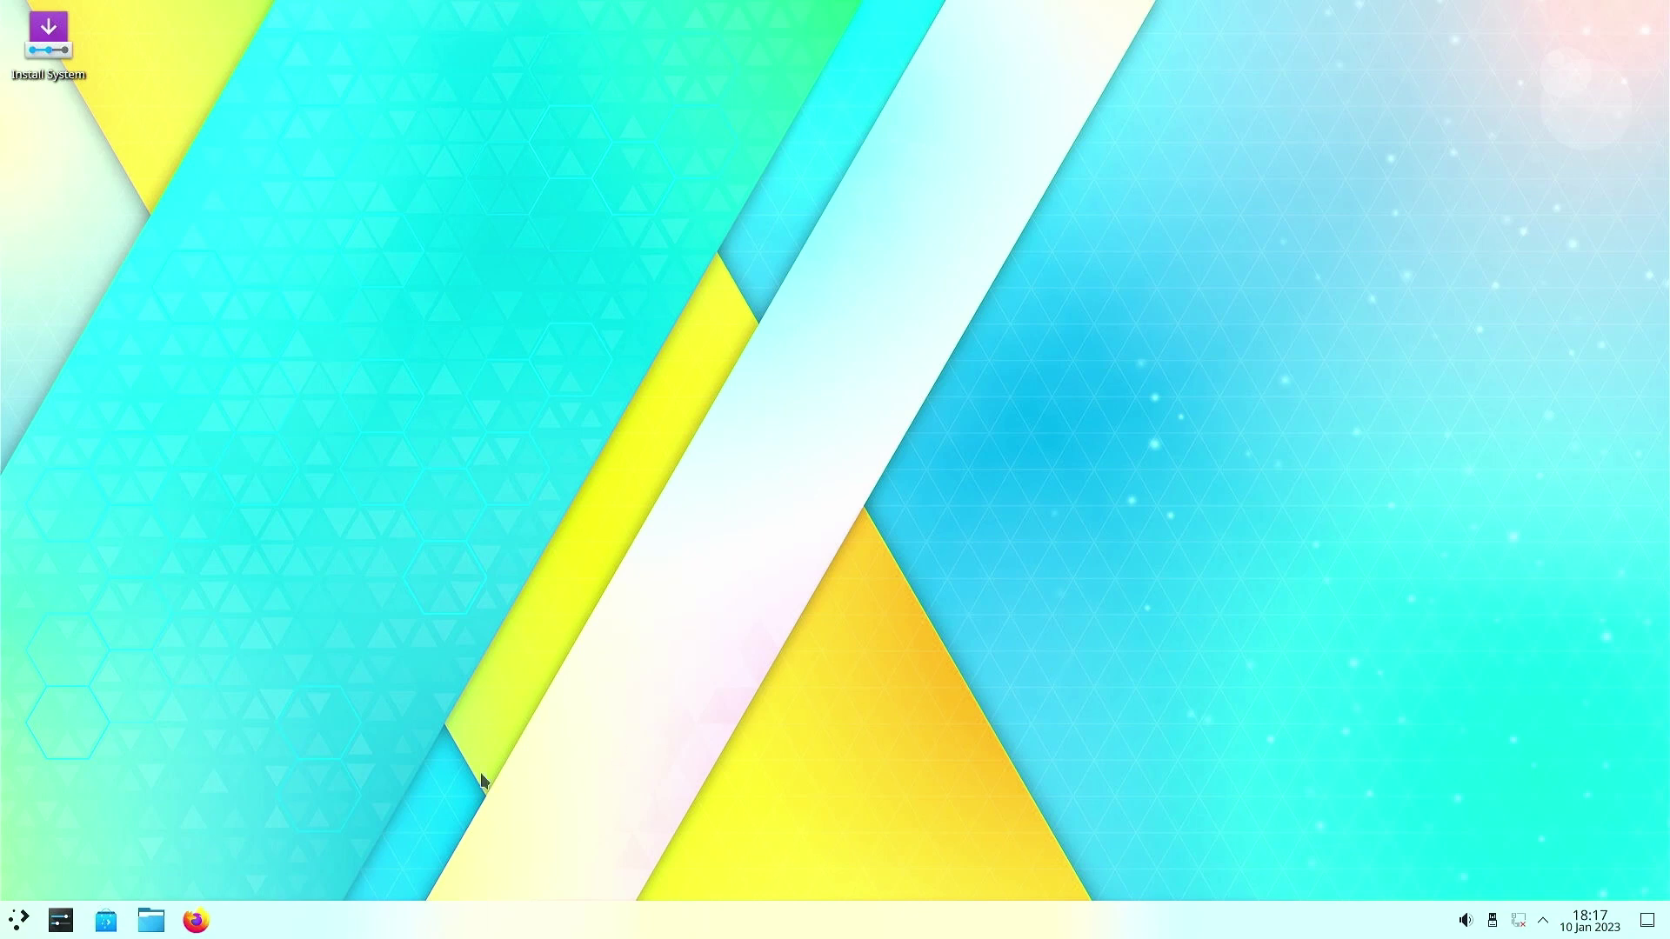
Open the Disco local drive in a maximized Dolphin window and move the Windows.old folder to the trash
{"action": "left_click", "coordinate": [152, 922]}
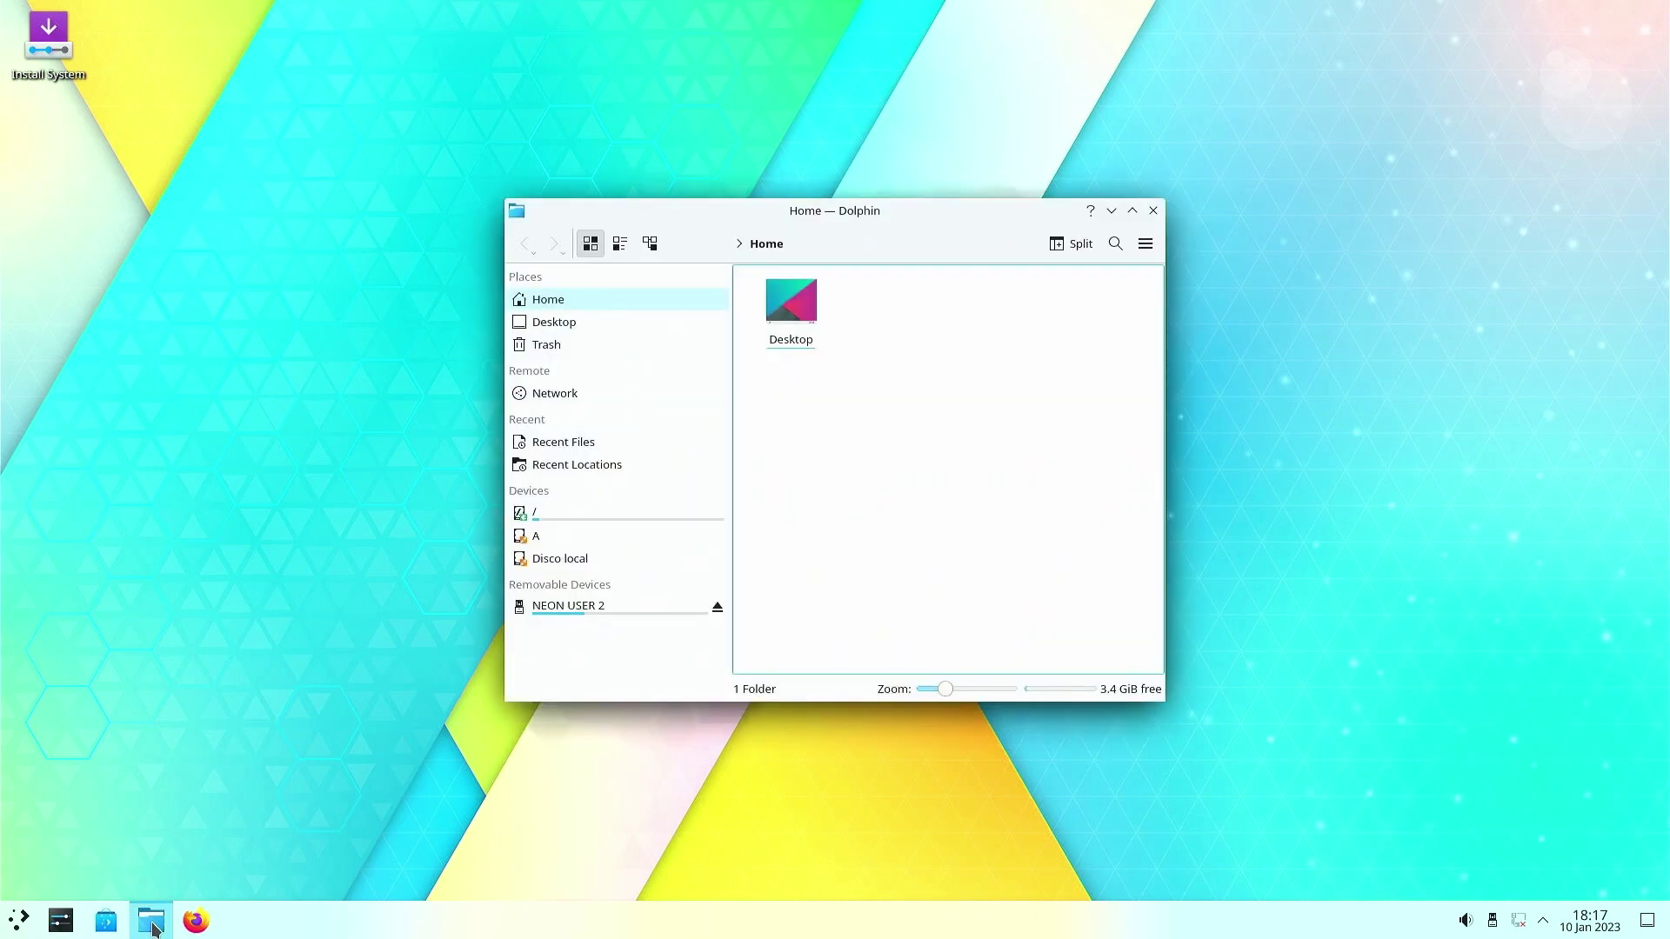
{"action": "left_click", "coordinate": [1132, 211]}
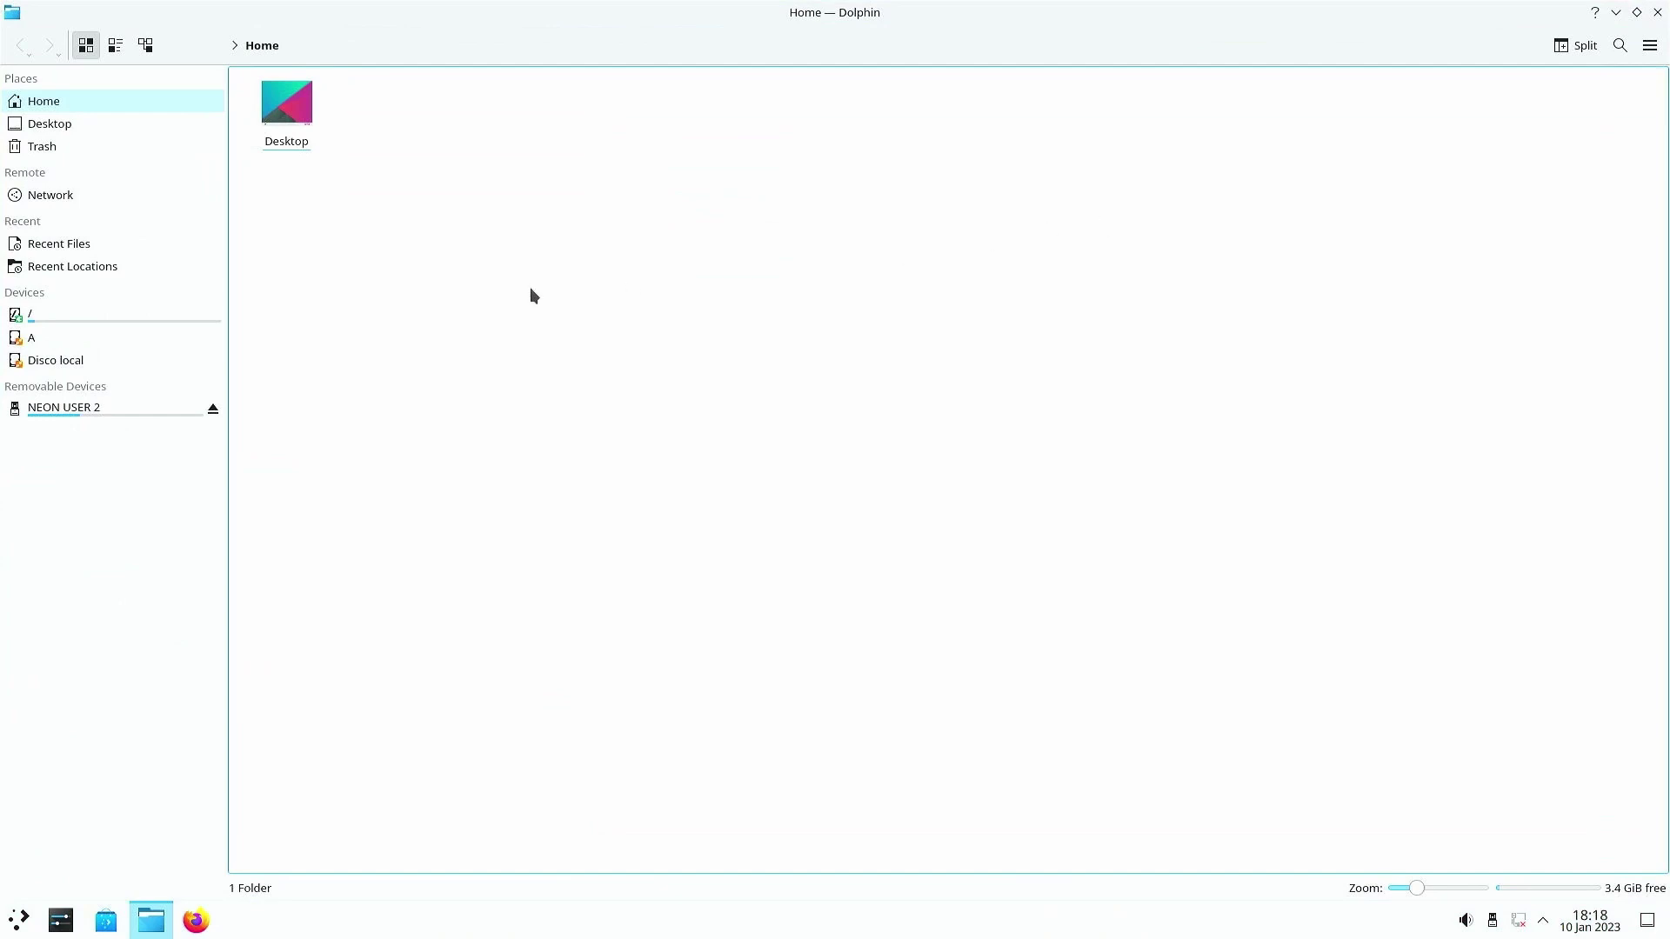
{"action": "left_click", "coordinate": [55, 361]}
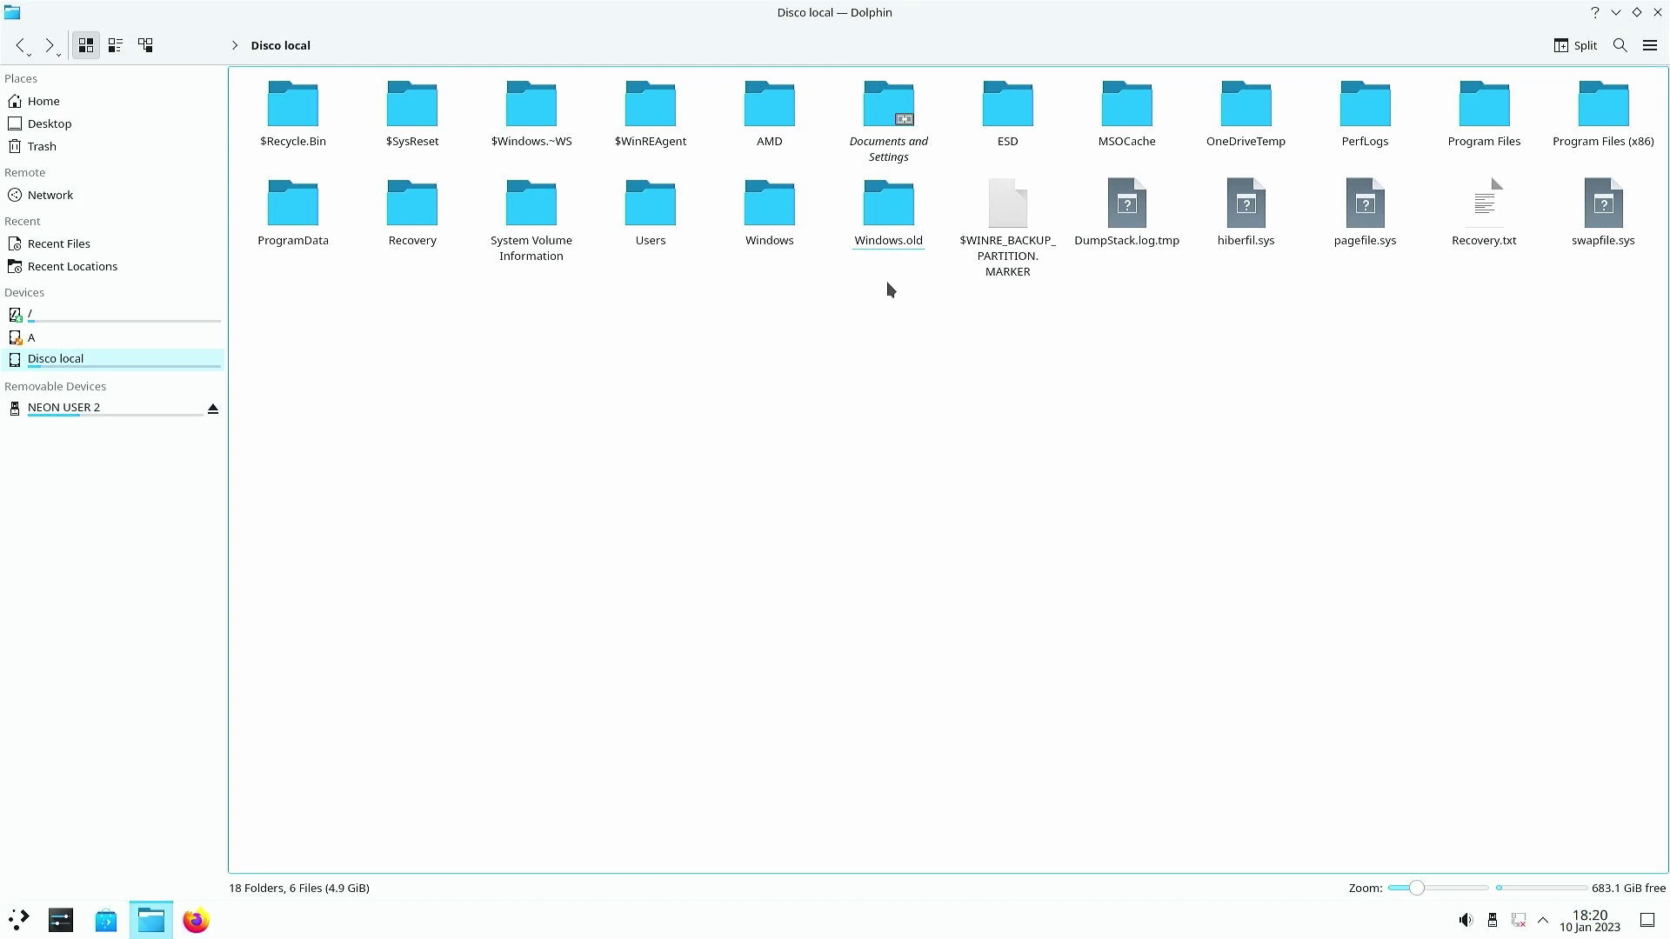
{"action": "right_click", "coordinate": [885, 217]}
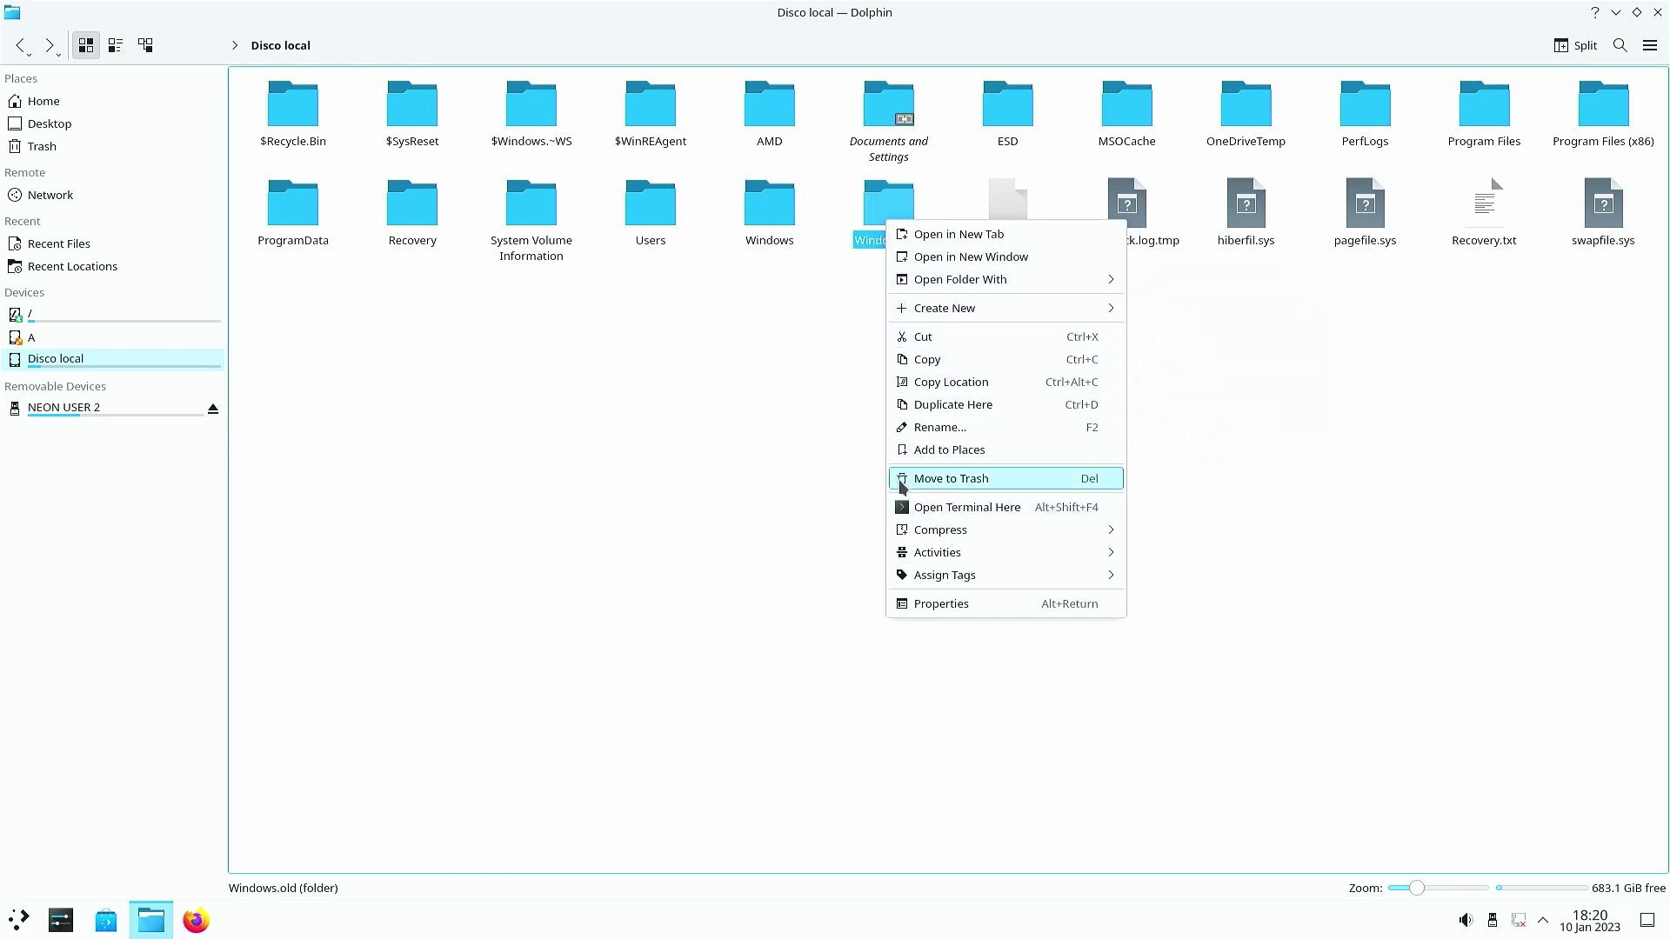
{"action": "left_click", "coordinate": [978, 483]}
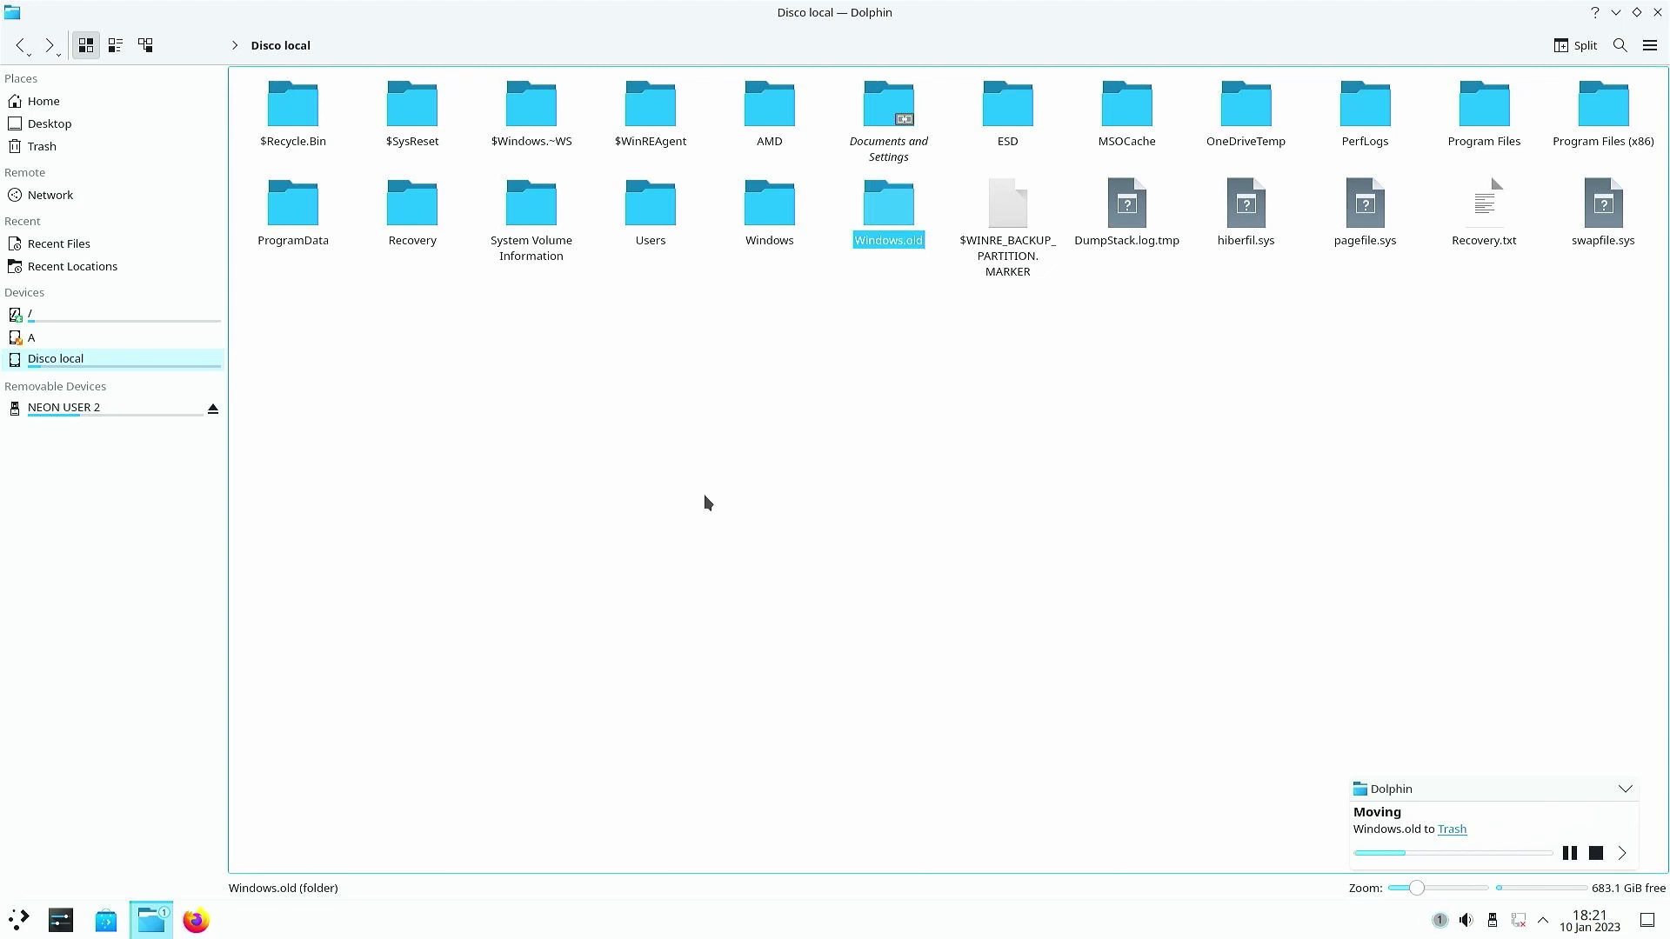
Look through the Program Files and Program Files (x86) folders on Disco local, returning to the drive's root after each
{"action": "left_click", "coordinate": [1490, 116]}
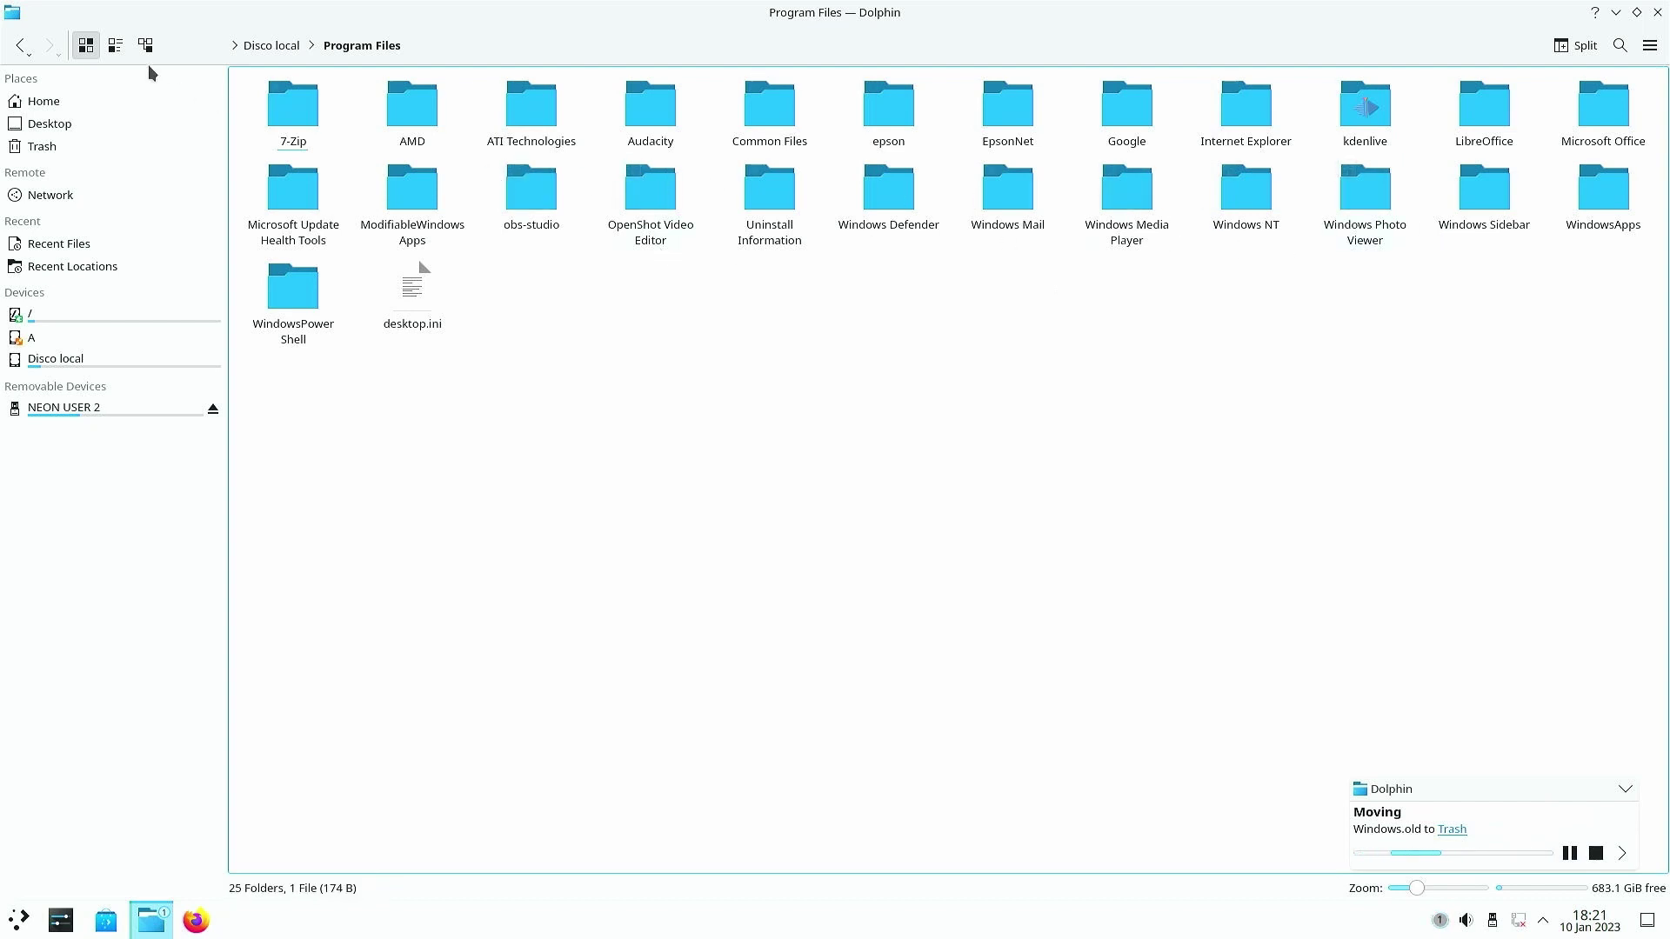
{"action": "left_click", "coordinate": [20, 48]}
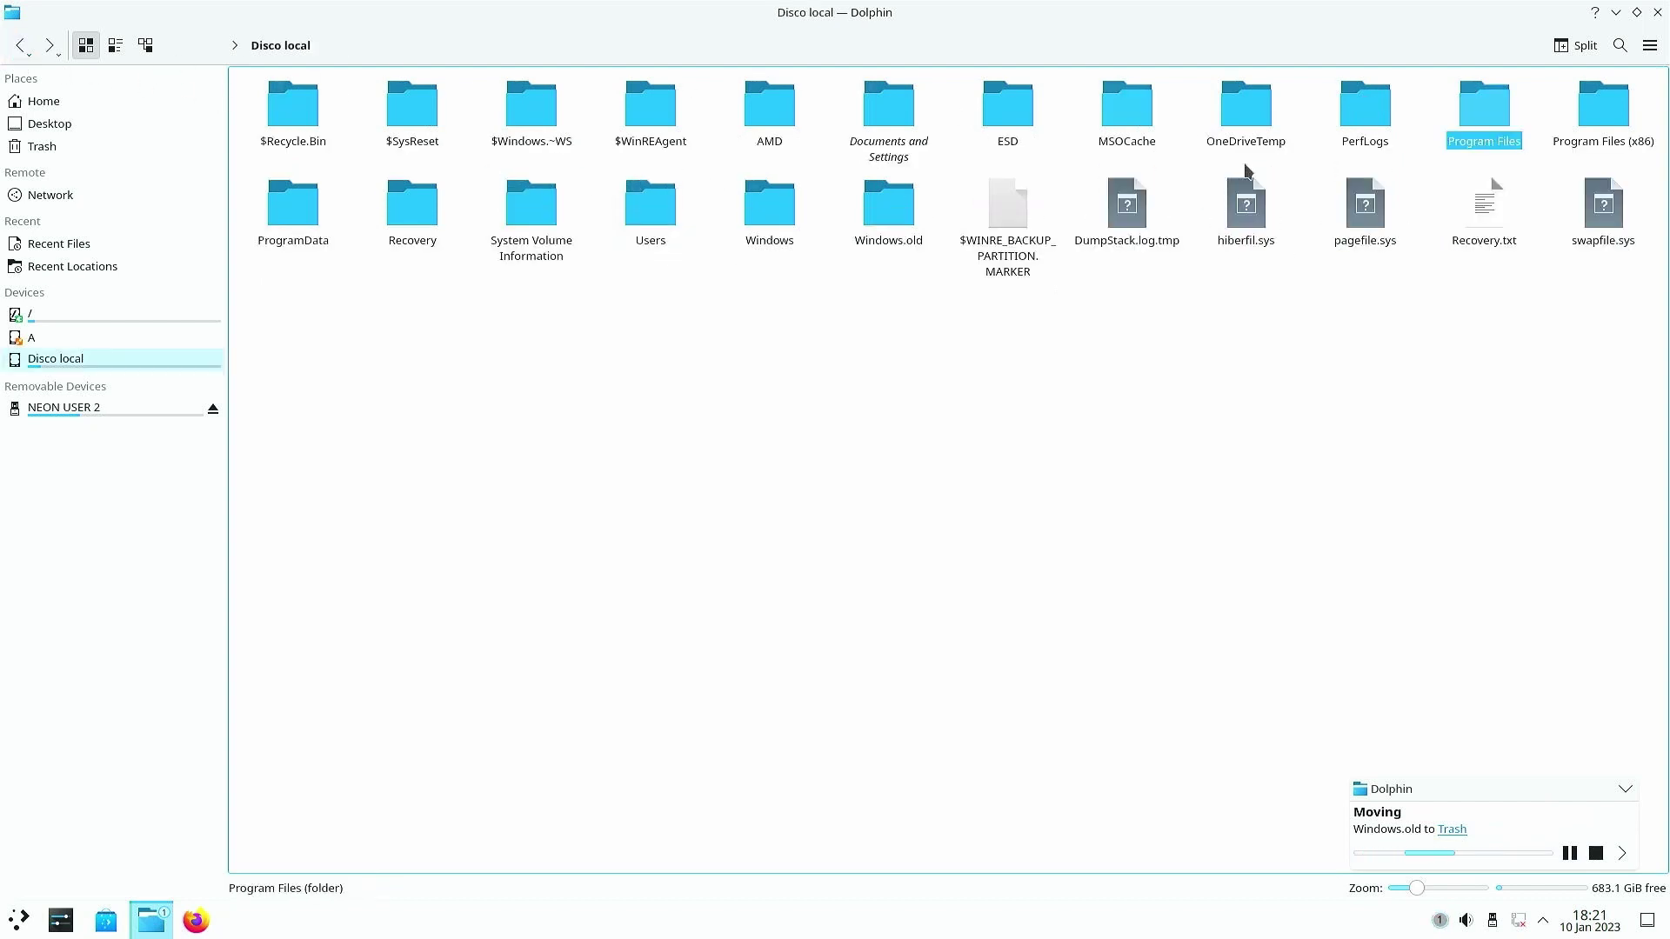
{"action": "left_click", "coordinate": [1610, 111]}
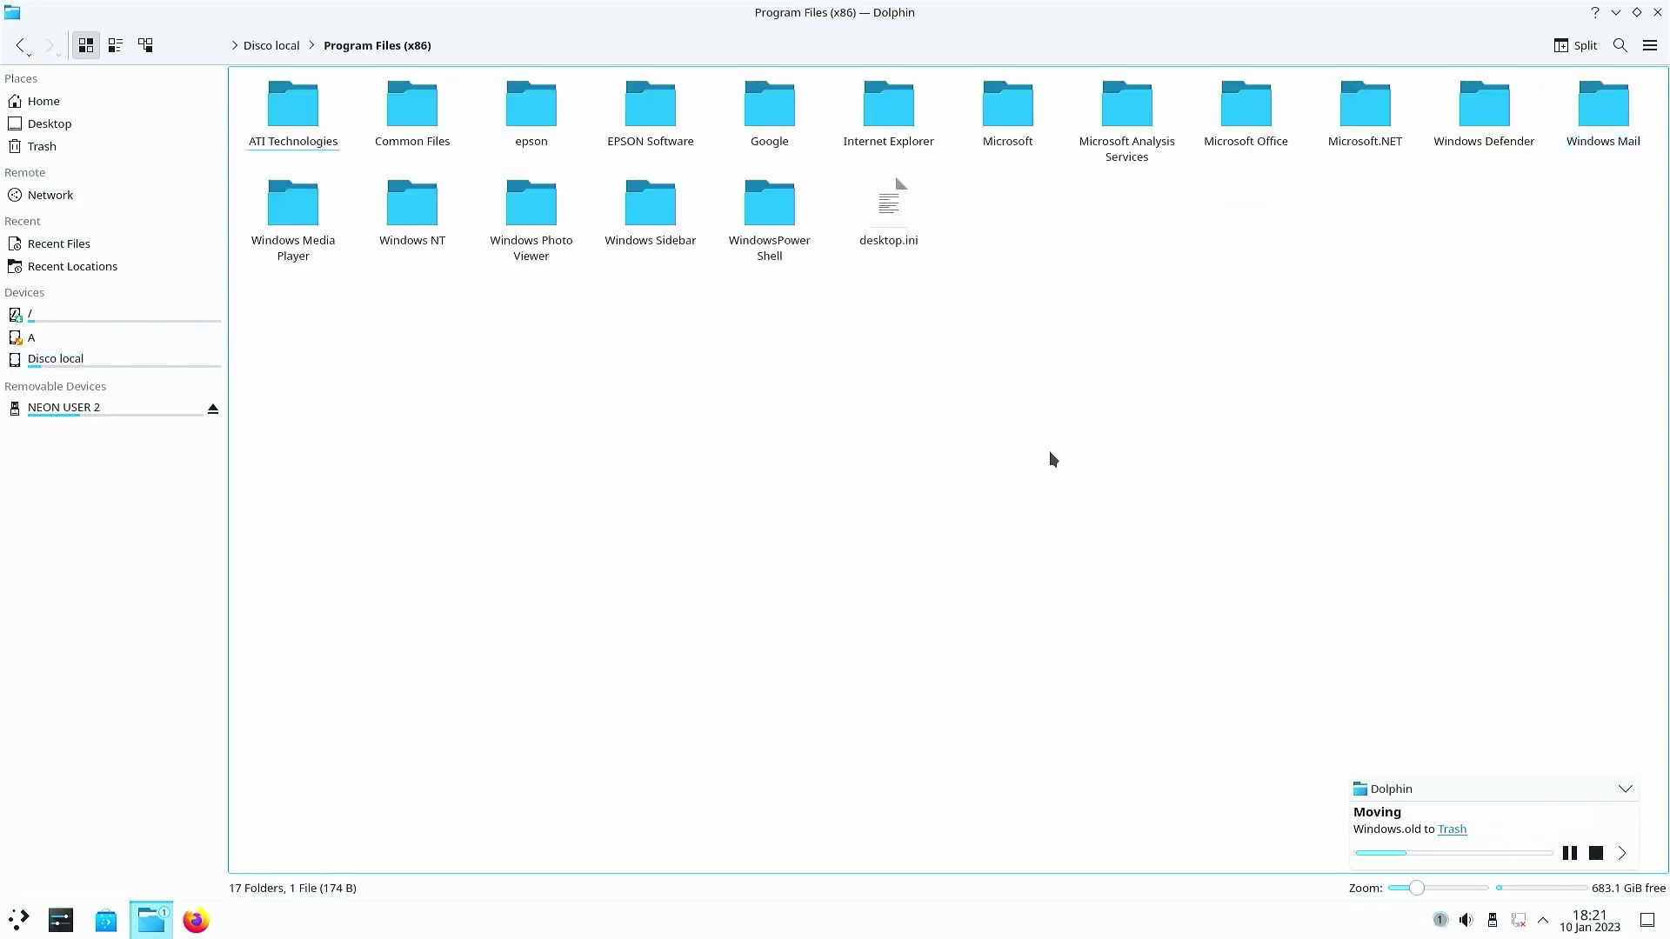
{"action": "left_click", "coordinate": [17, 39]}
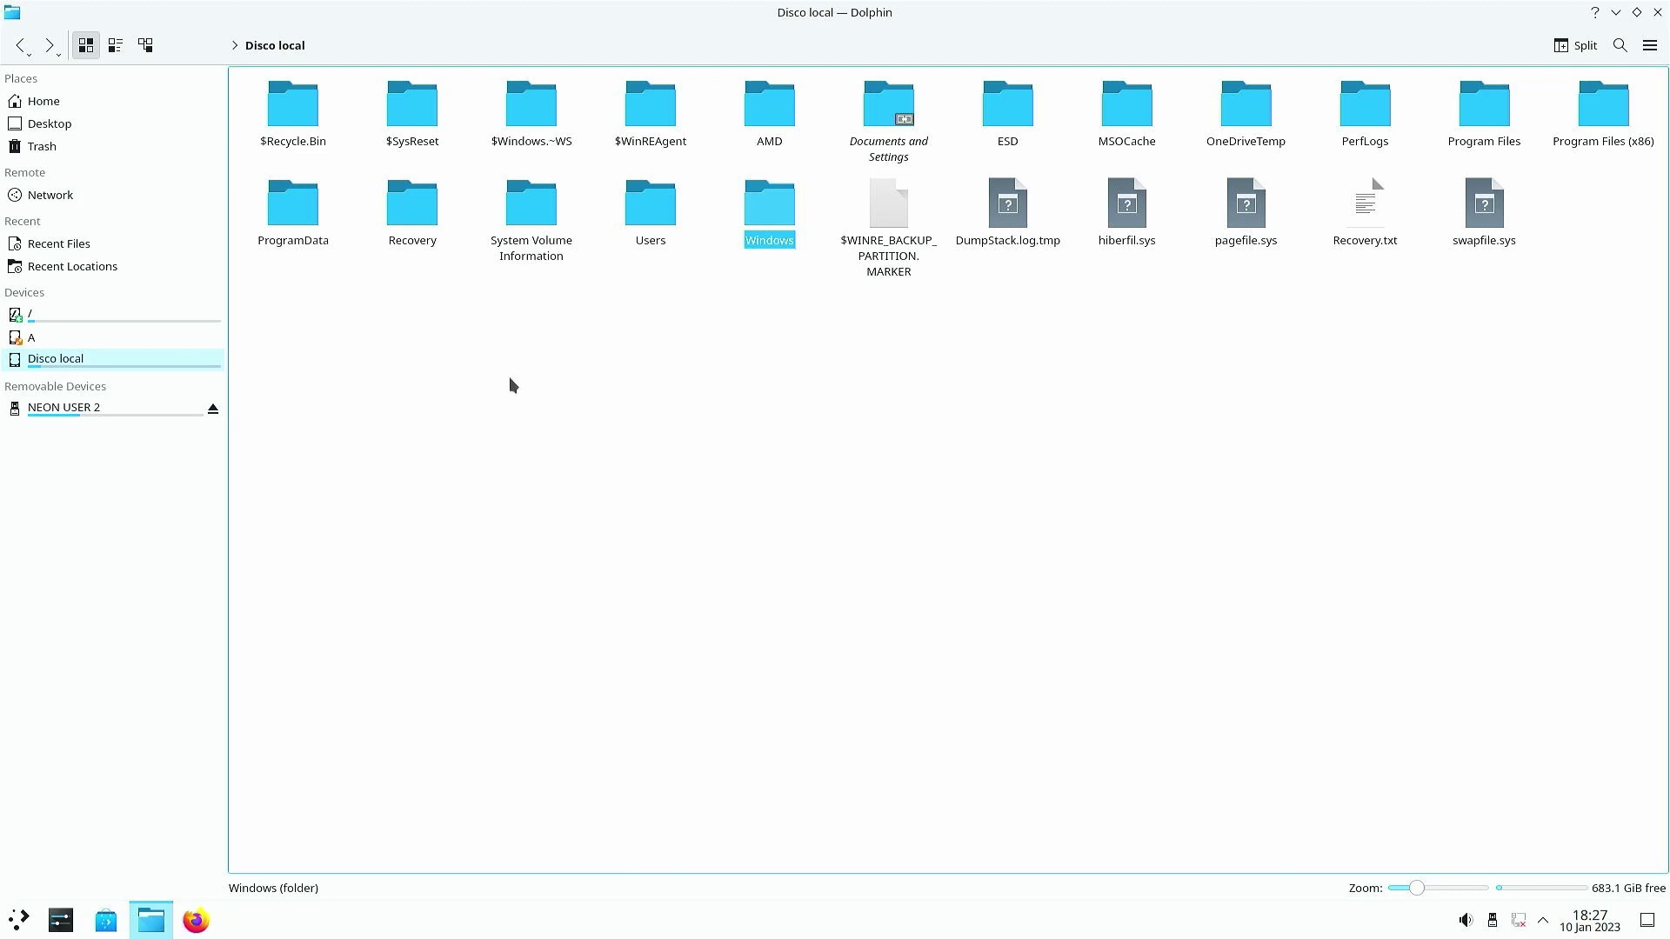
Check the Trash for the Windows.old folder and its available actions without applying any, and return to Disco local
{"action": "left_click", "coordinate": [55, 147]}
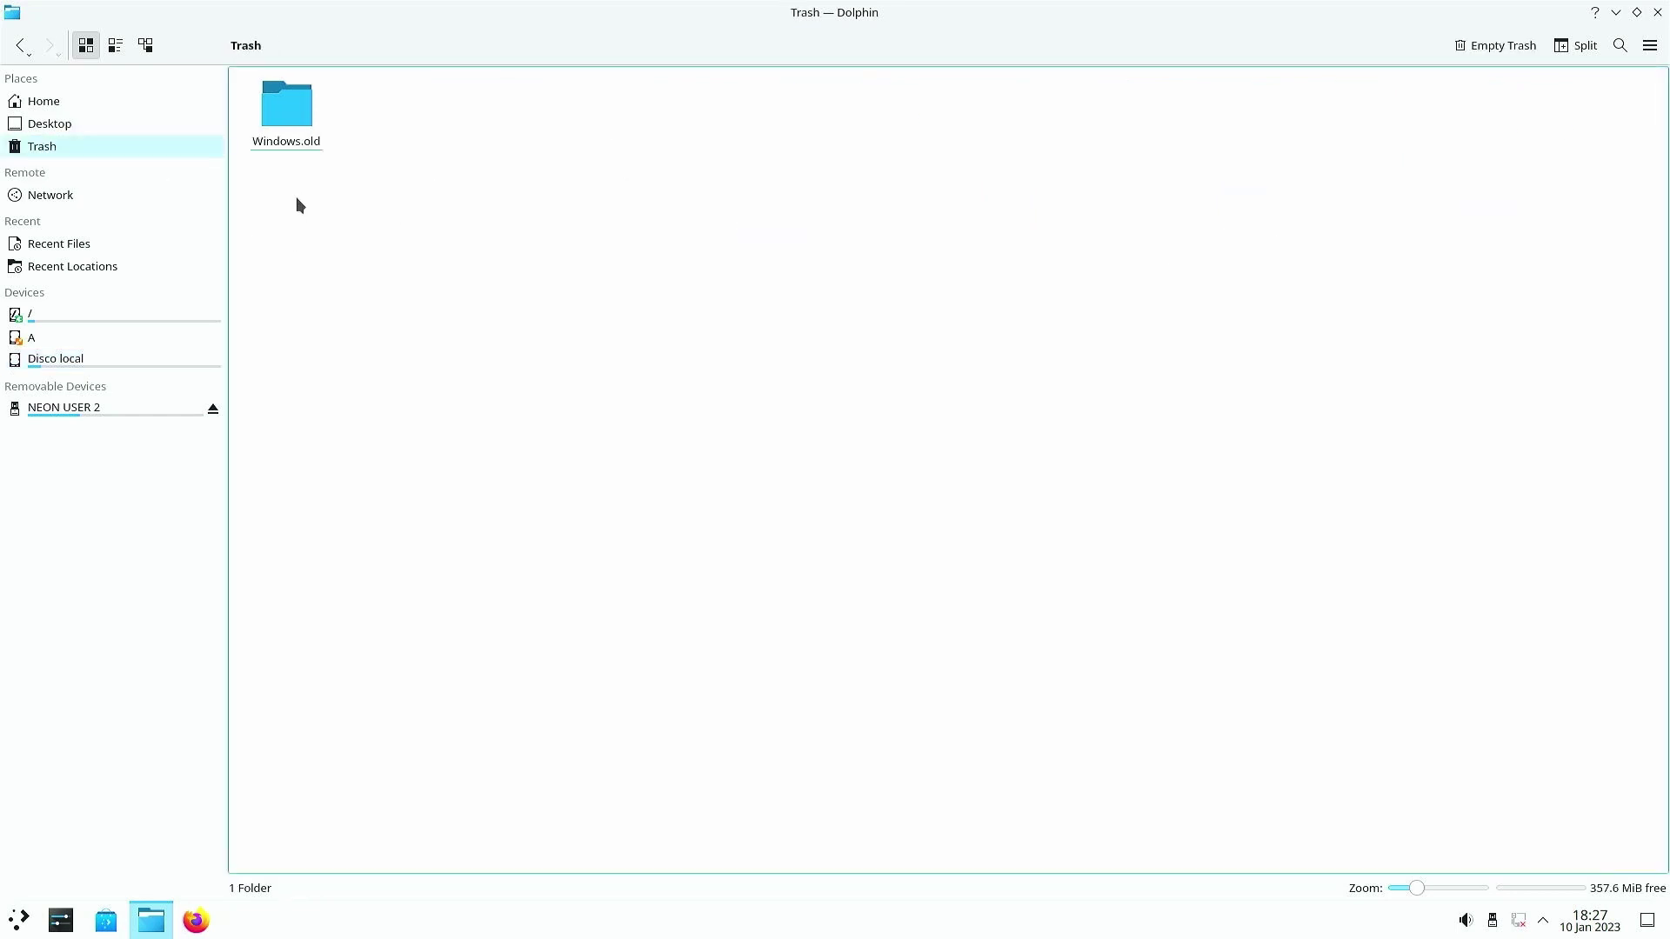
{"action": "right_click", "coordinate": [295, 131]}
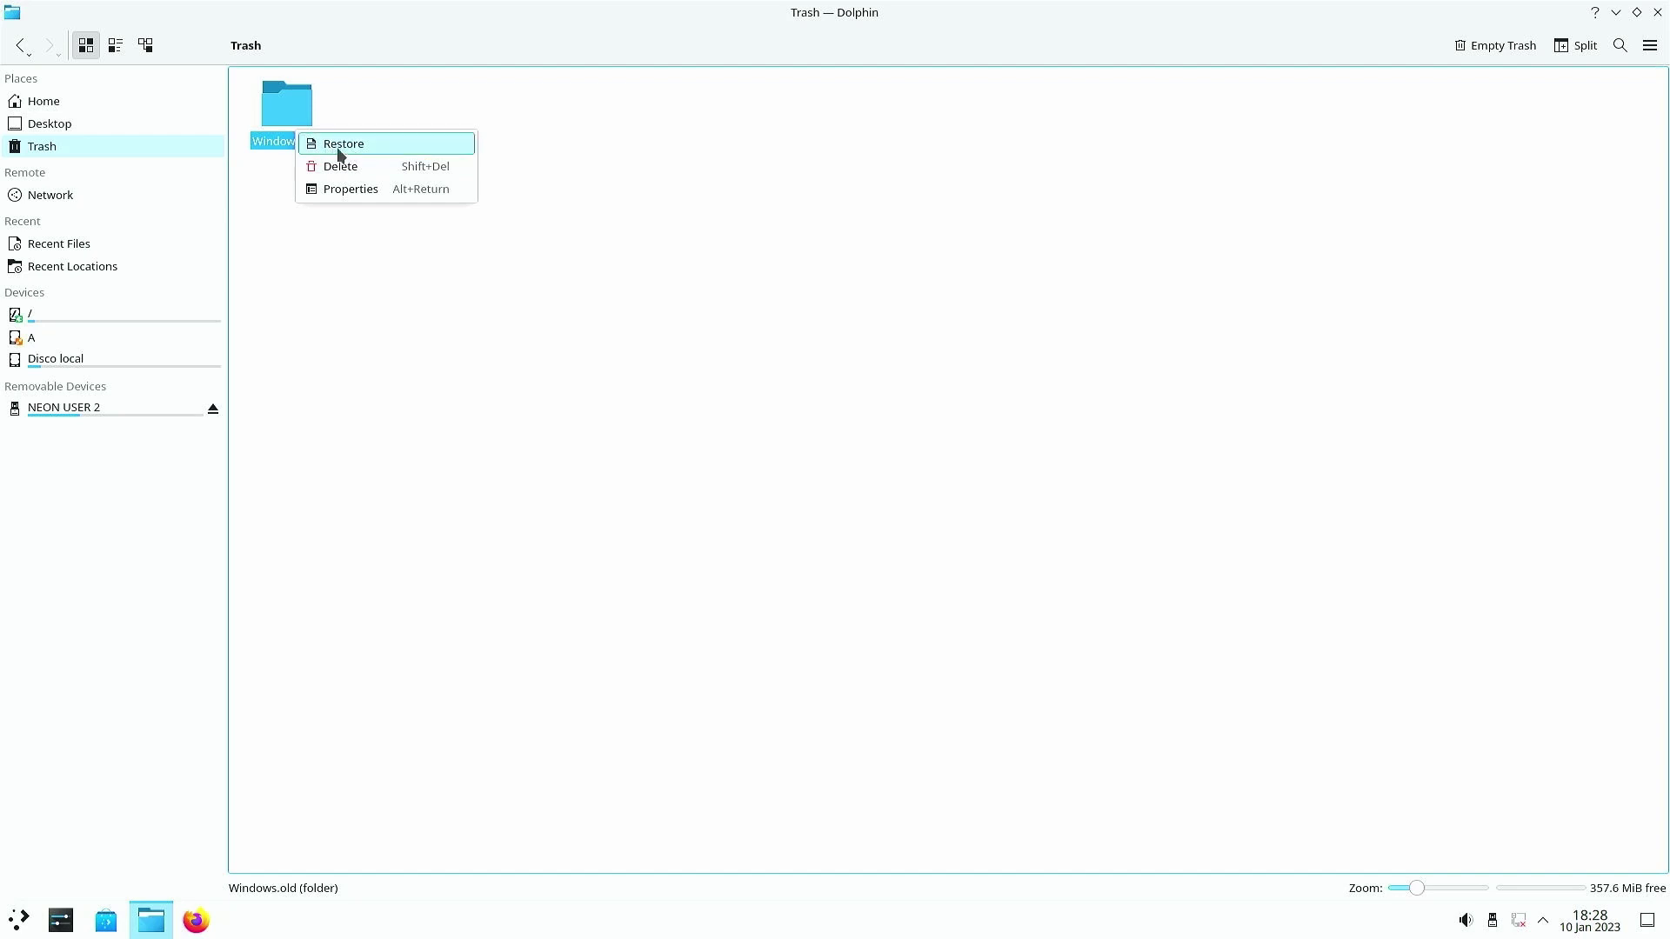
{"action": "left_click", "coordinate": [284, 232]}
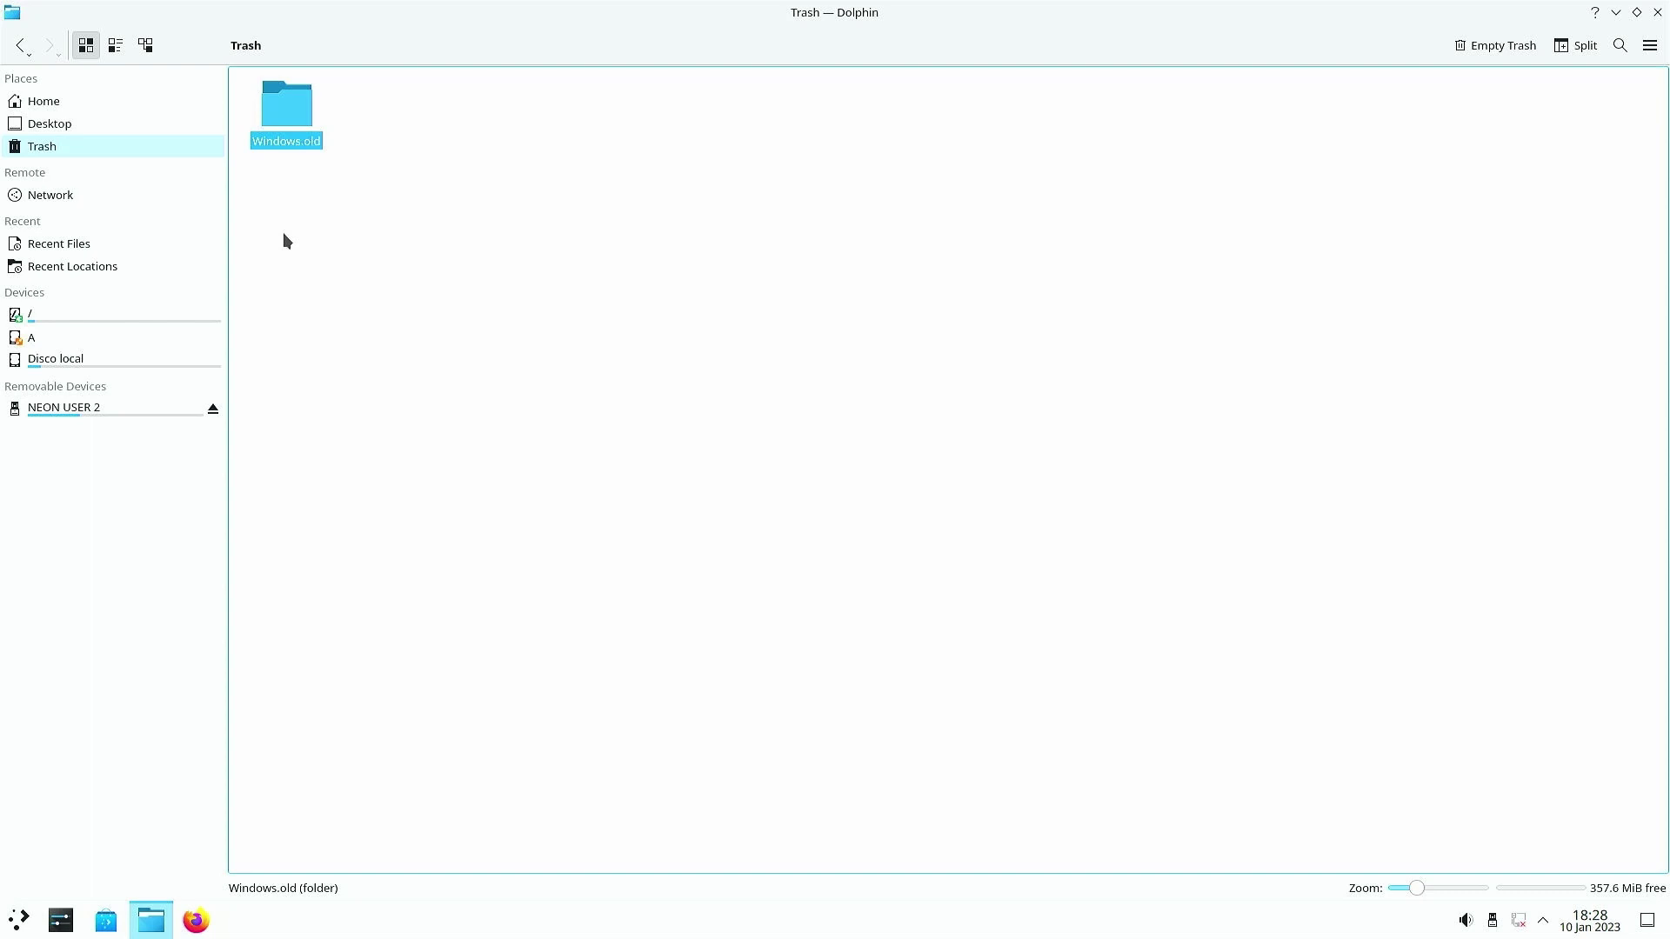
{"action": "left_click", "coordinate": [20, 45]}
{"action": "left_click", "coordinate": [722, 440]}
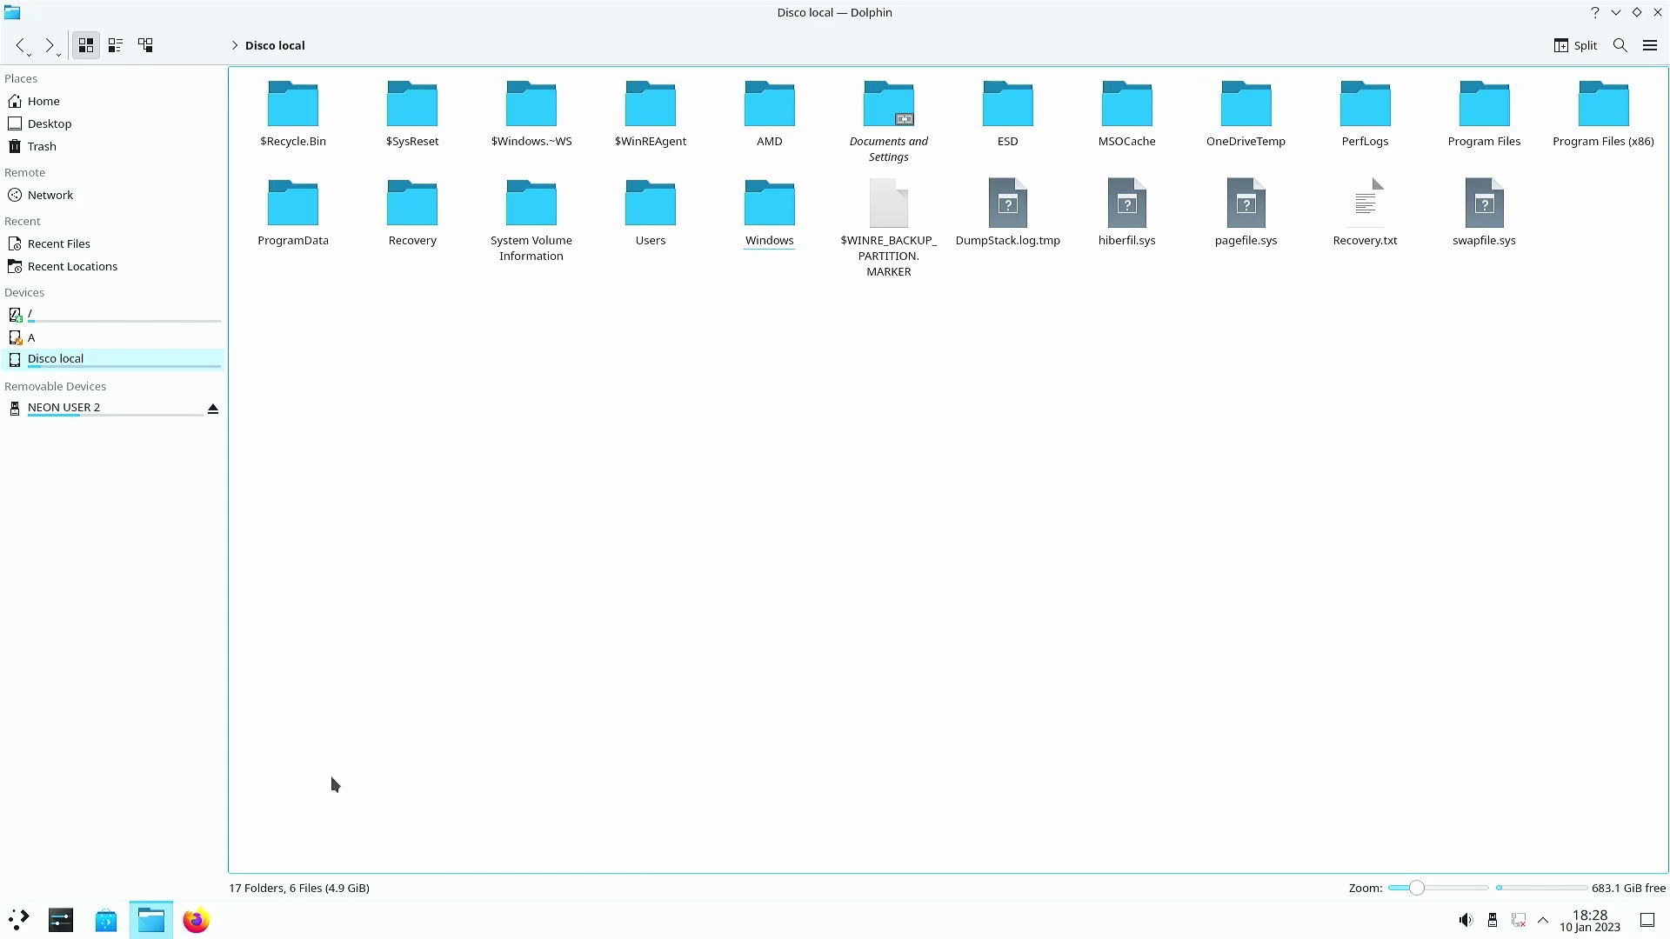
Shut down the KDE neon live session and confirm the shutdown
{"action": "left_click", "coordinate": [15, 929]}
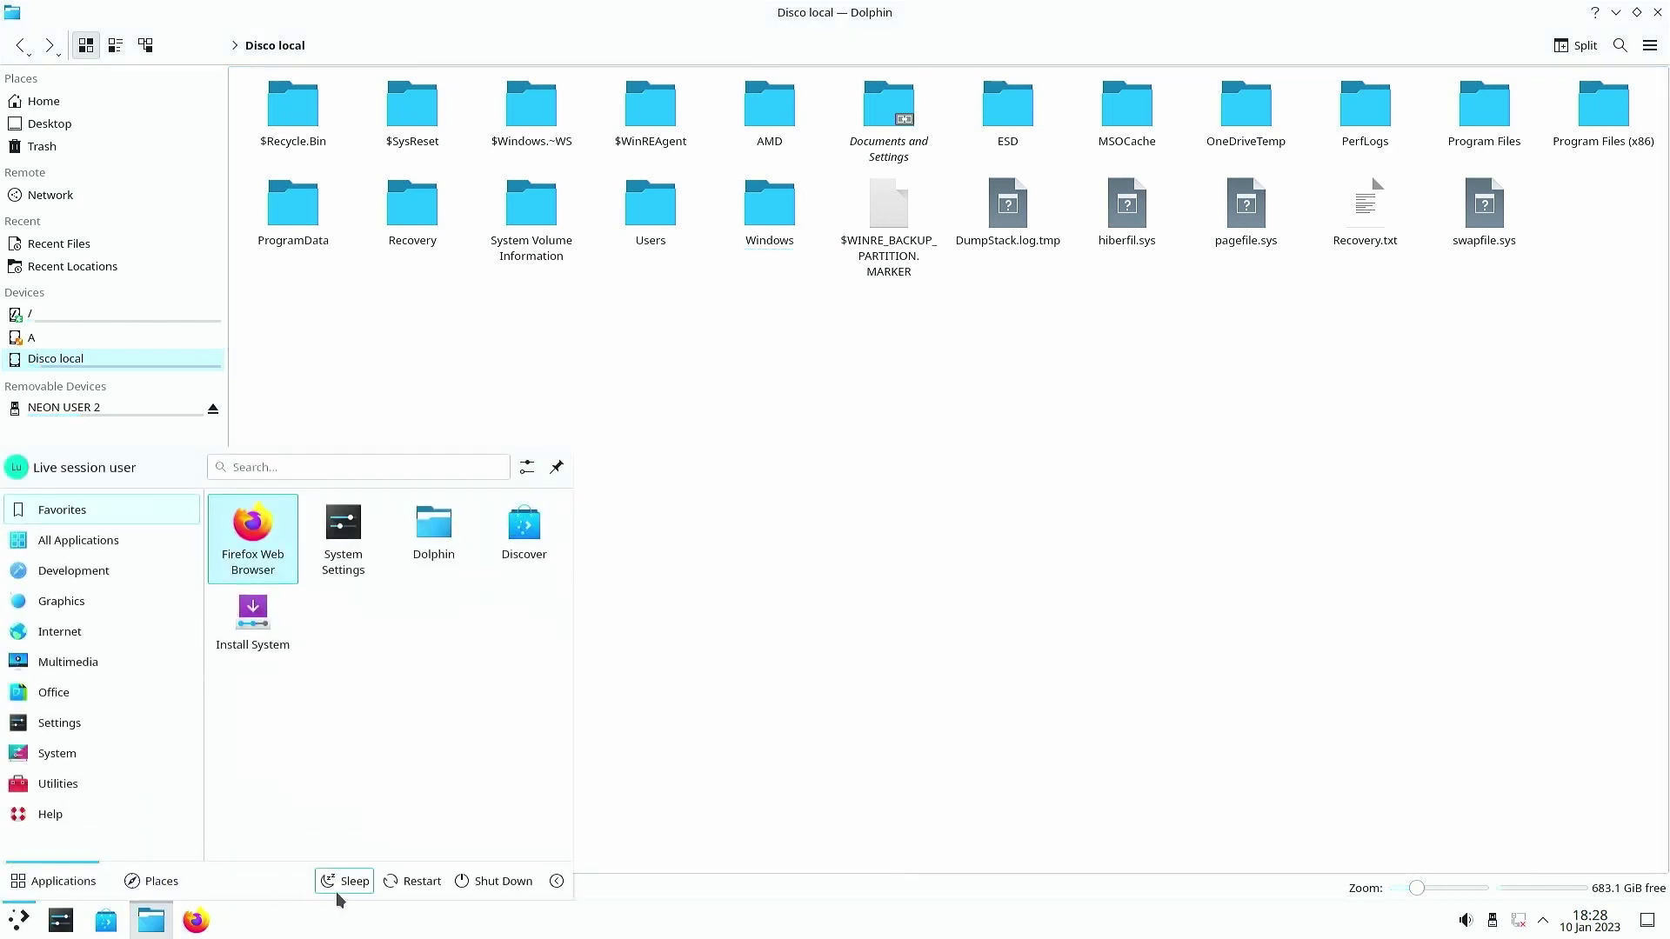
{"action": "left_click", "coordinate": [487, 881]}
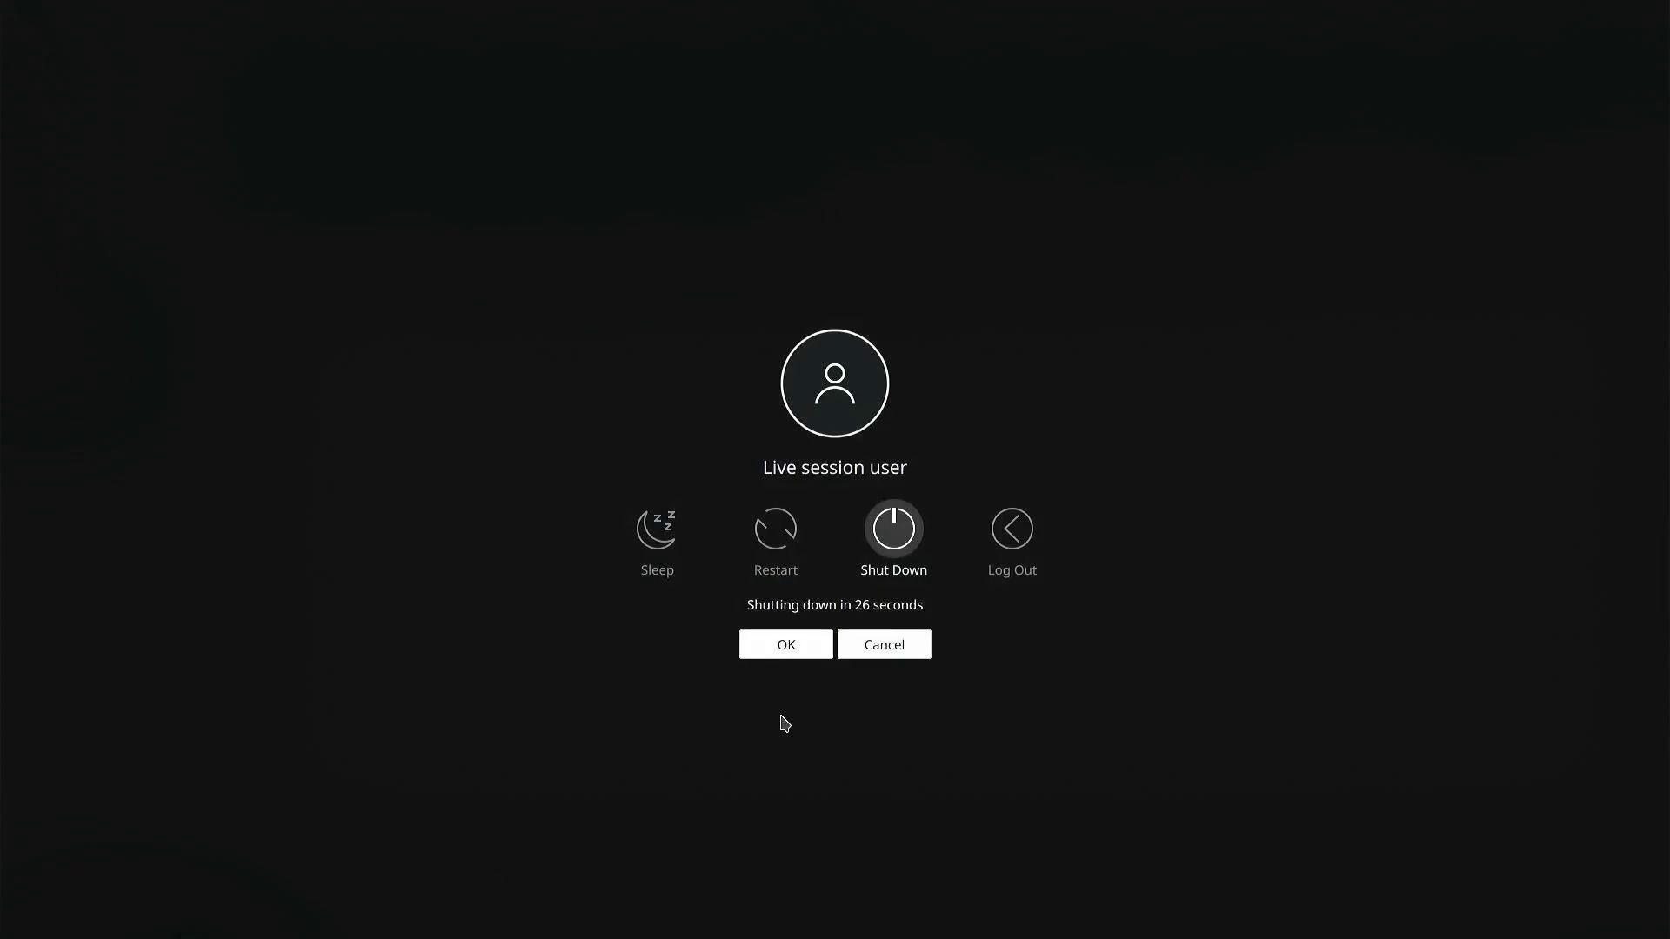
{"action": "left_click", "coordinate": [786, 646]}
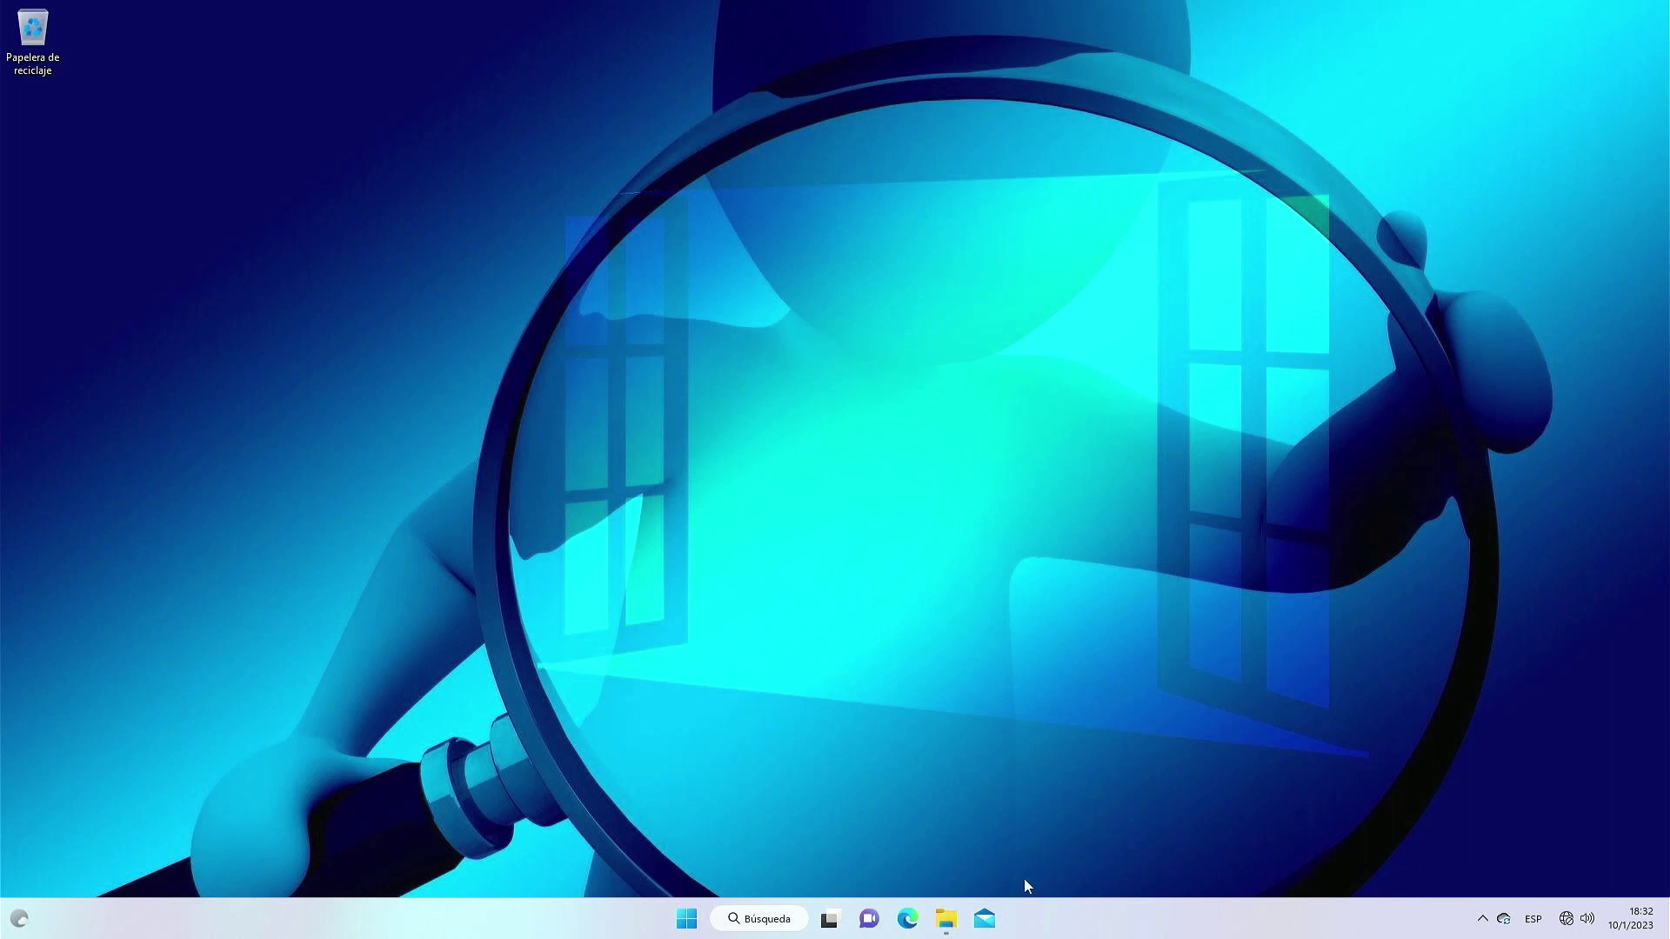
In Windows File Explorer, inspect the root folders of Disco local (C:) for Windows.old and close the window
{"action": "left_click", "coordinate": [946, 920]}
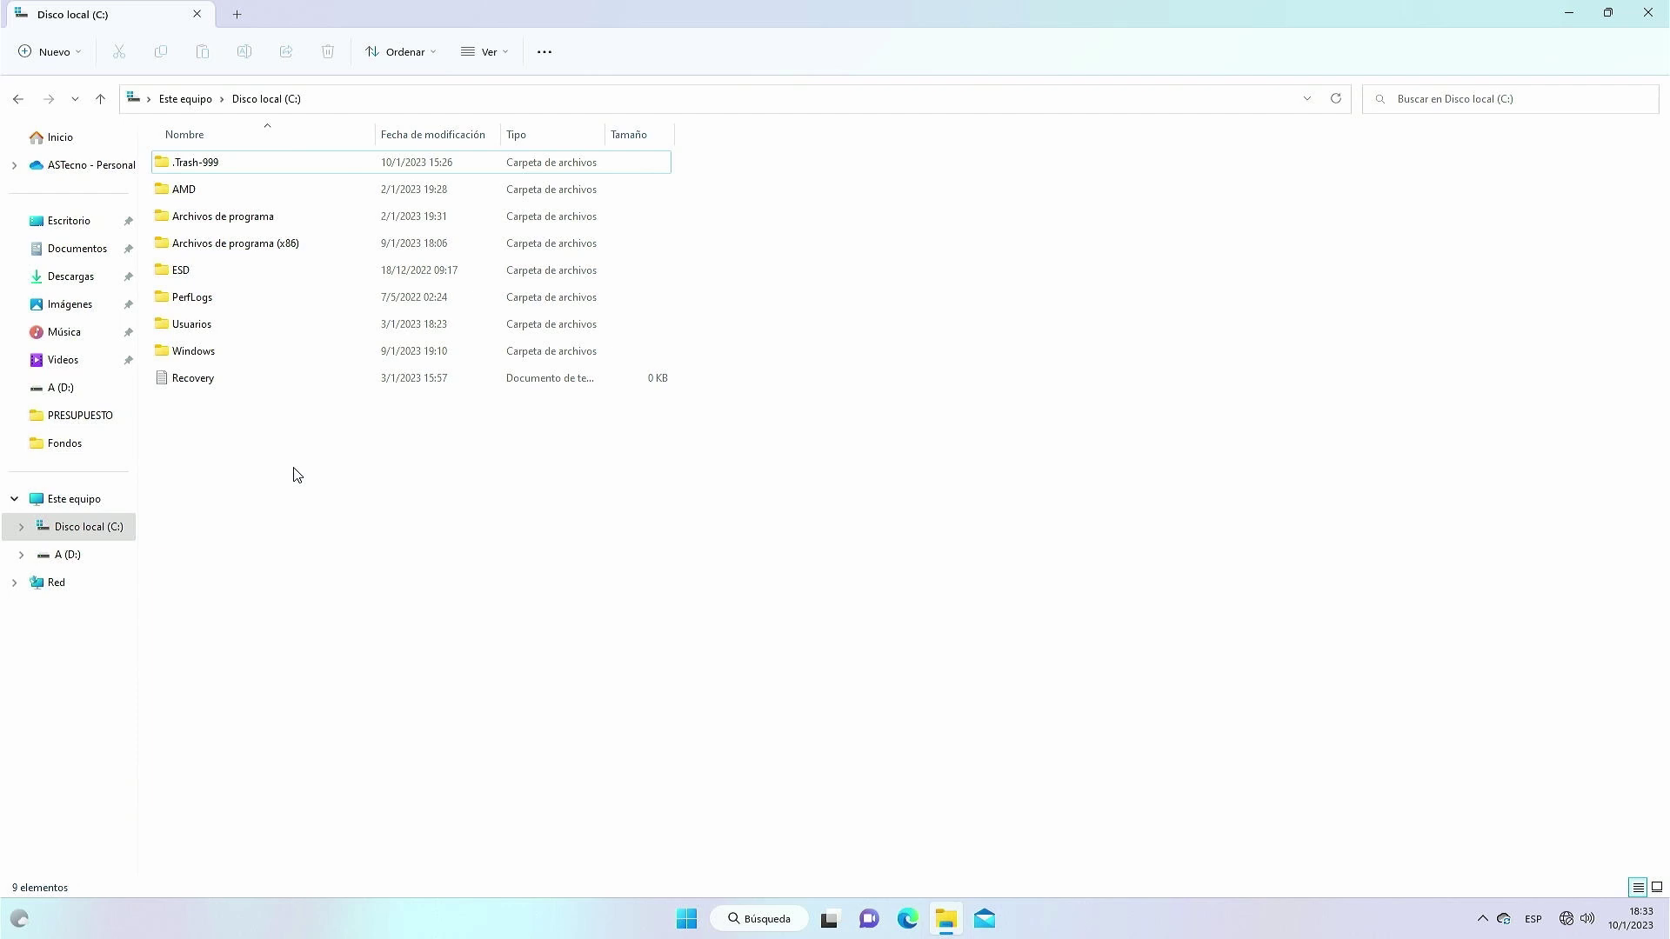
{"action": "key", "text": "alt+F4"}
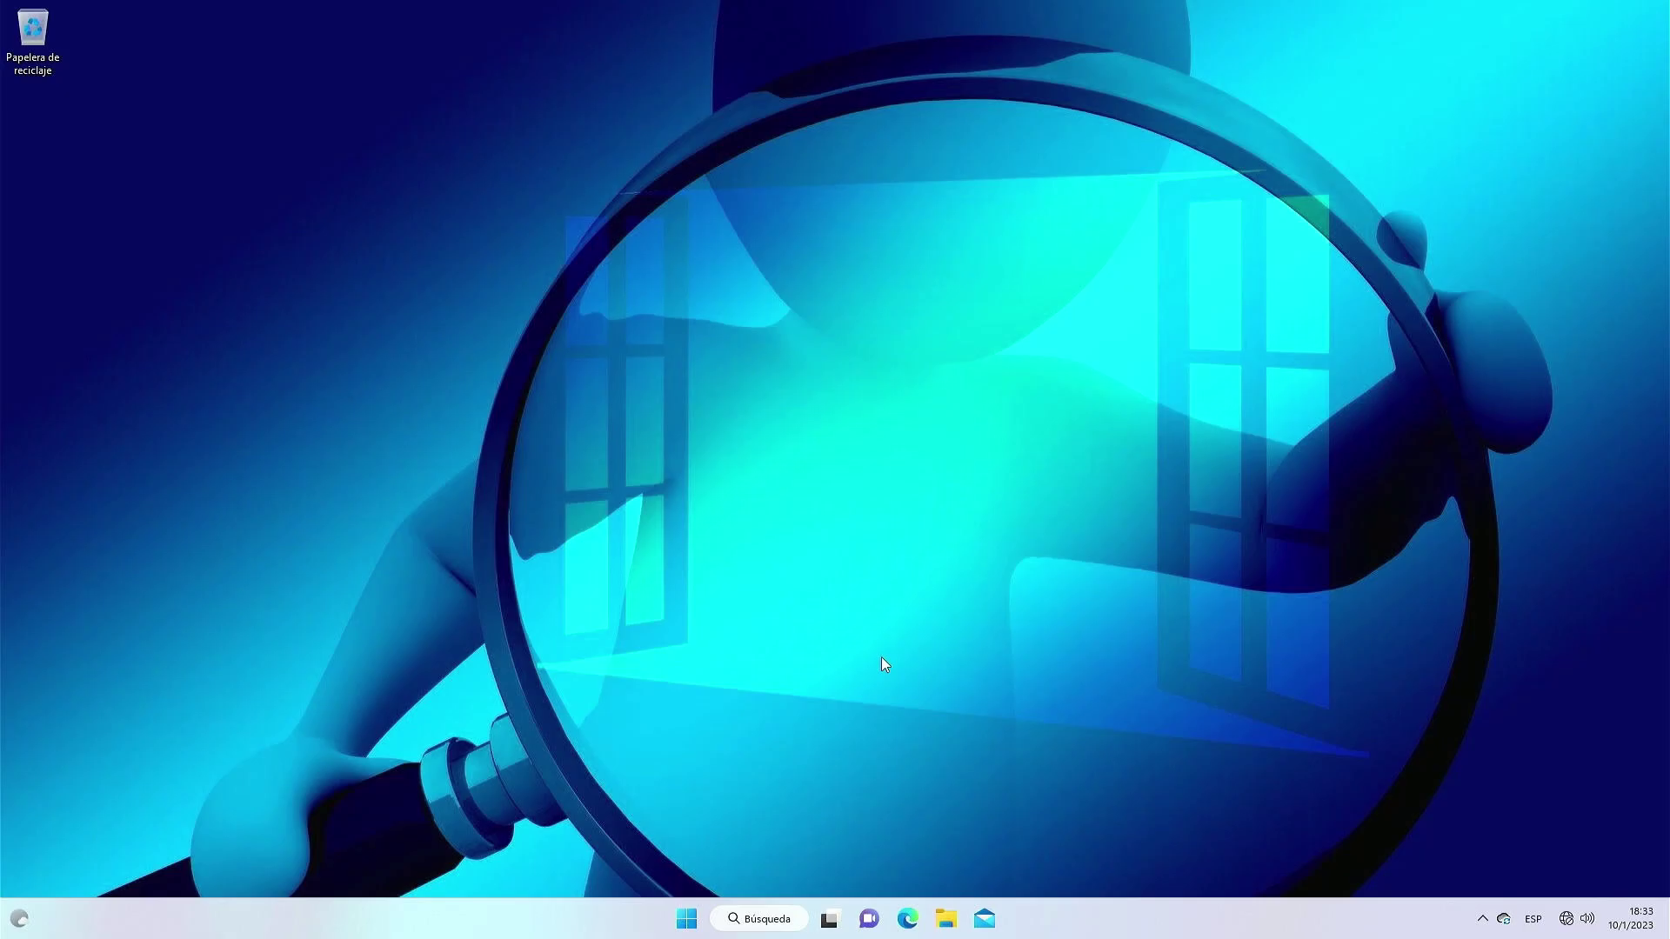